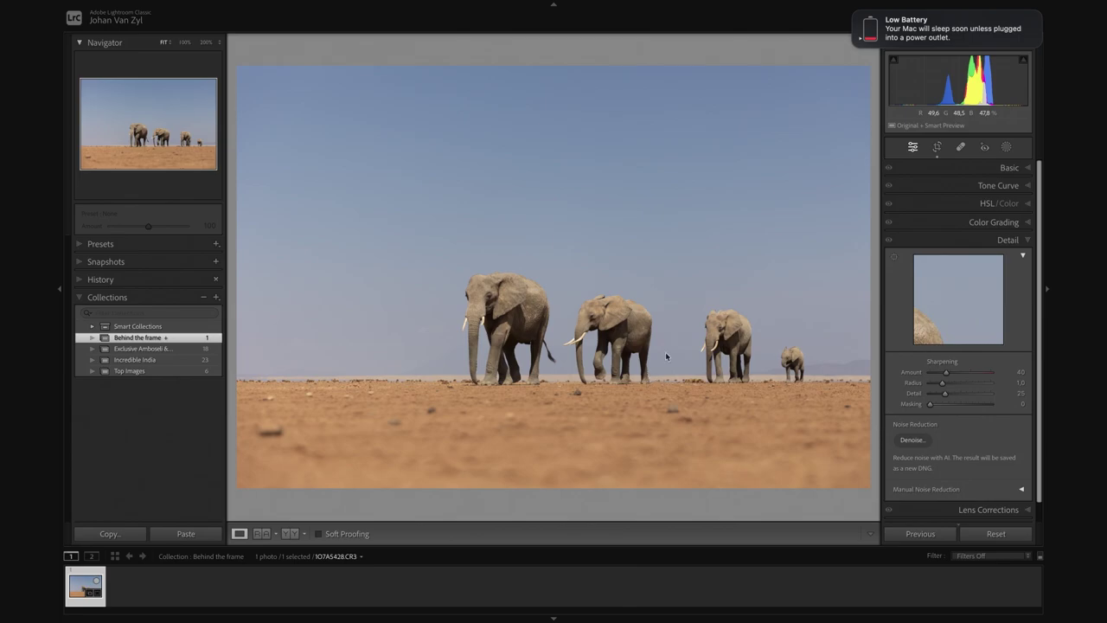
Show the photo's file and capture info overlay, then hide it again
{"action": "mouse_move", "coordinate": [844, 7]}
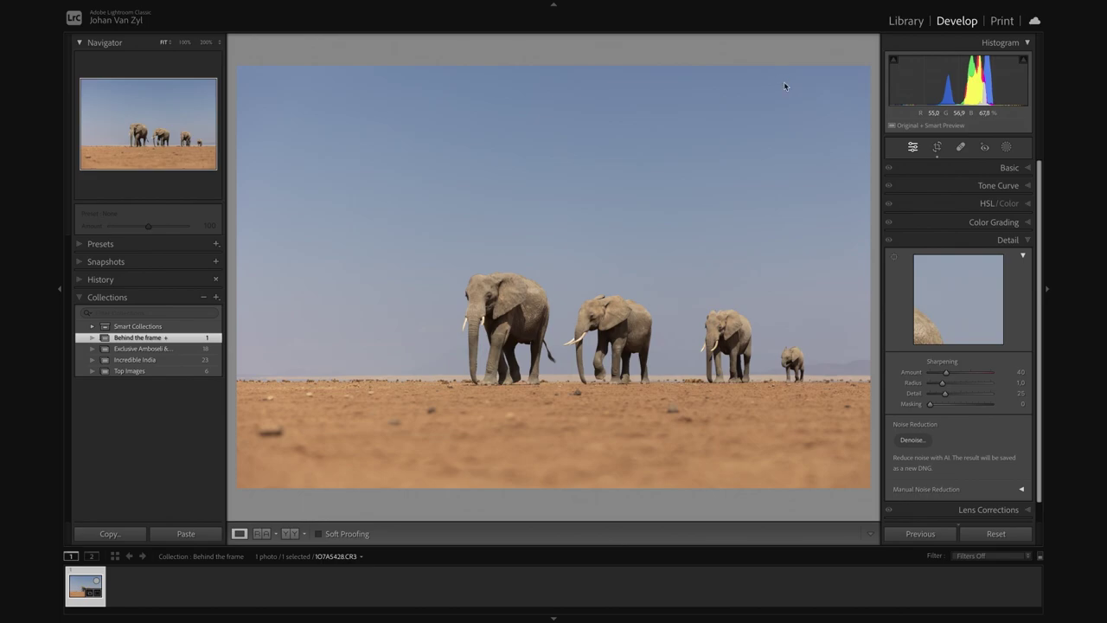
{"action": "key", "text": "i"}
{"action": "key", "text": "i"}
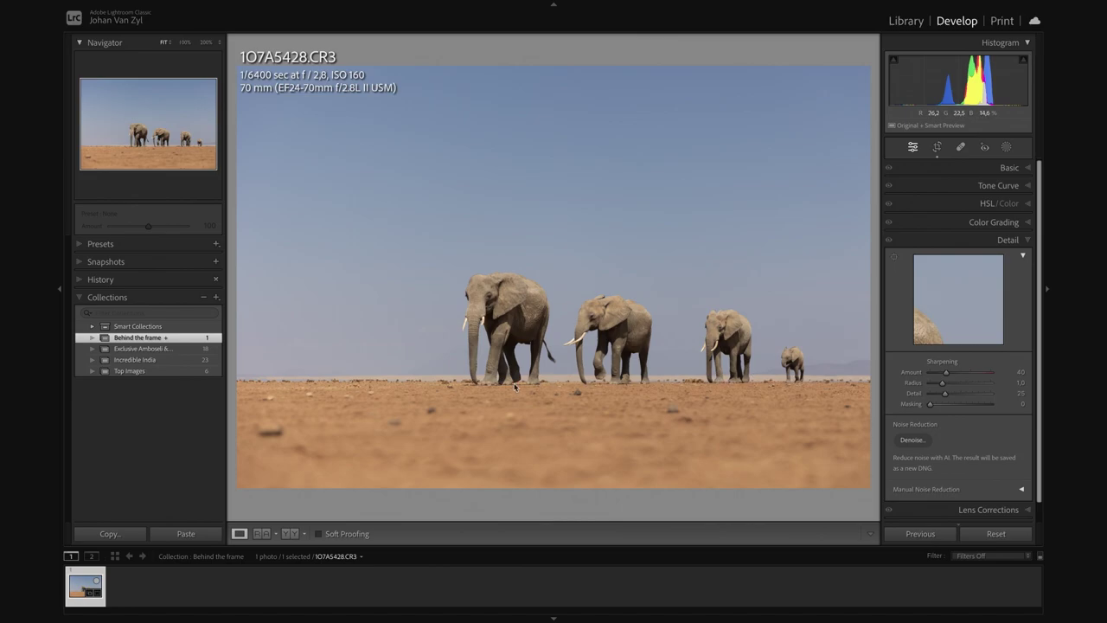
{"action": "key", "text": "i"}
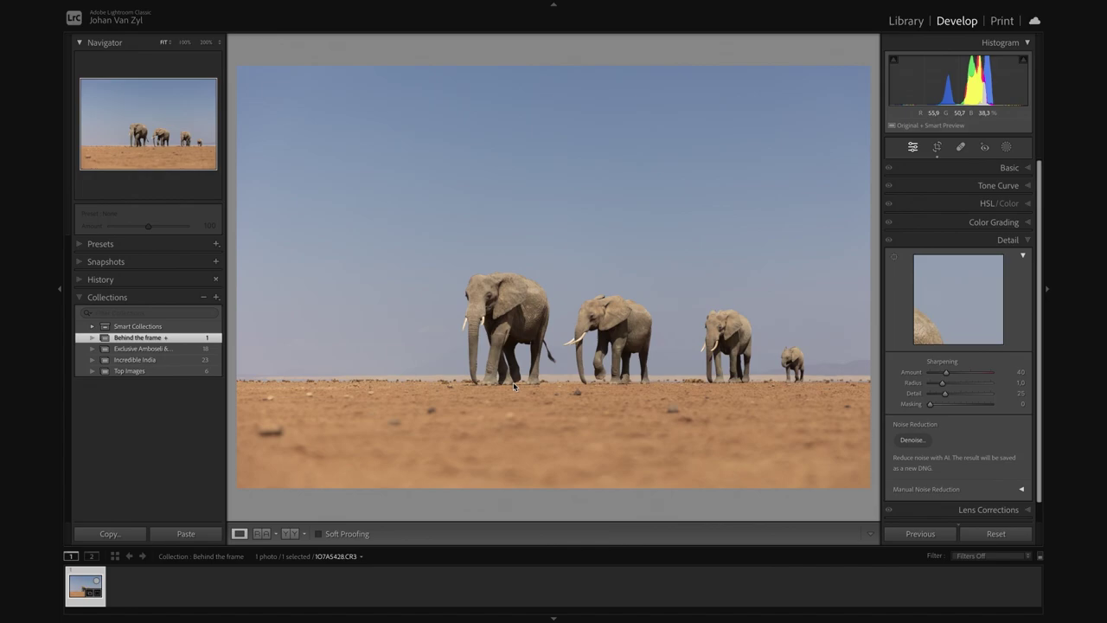
Nudge the photo slightly right inside the -3.00 straighten crop and apply the crop
{"action": "key", "text": "r"}
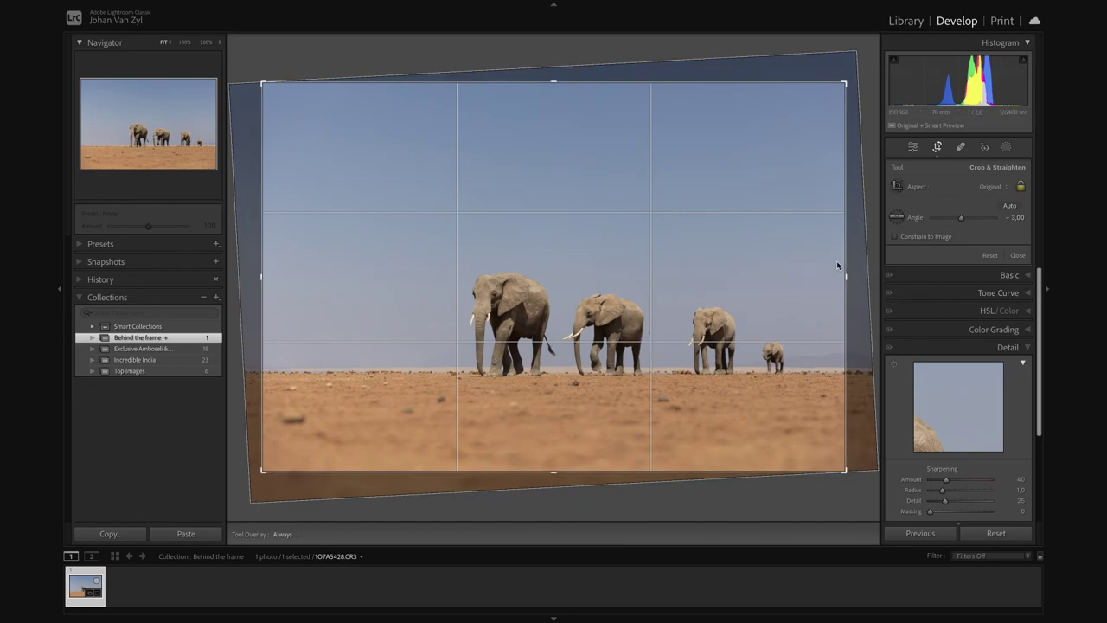
{"action": "left_click_drag", "start_coordinate": [783, 269], "coordinate": [784, 271]}
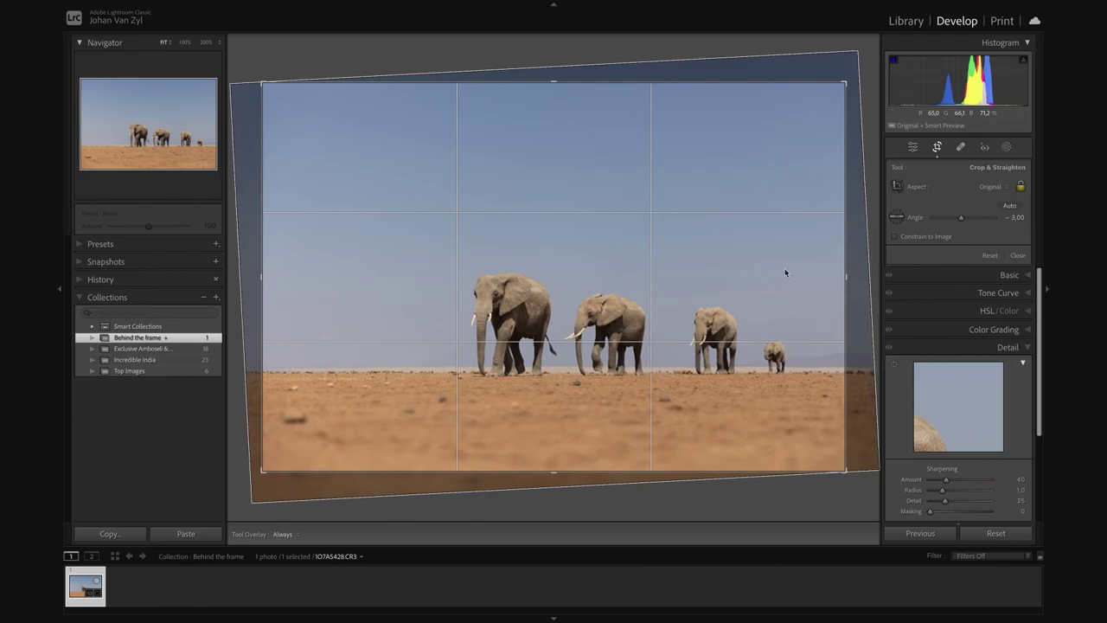
{"action": "key", "text": "Return"}
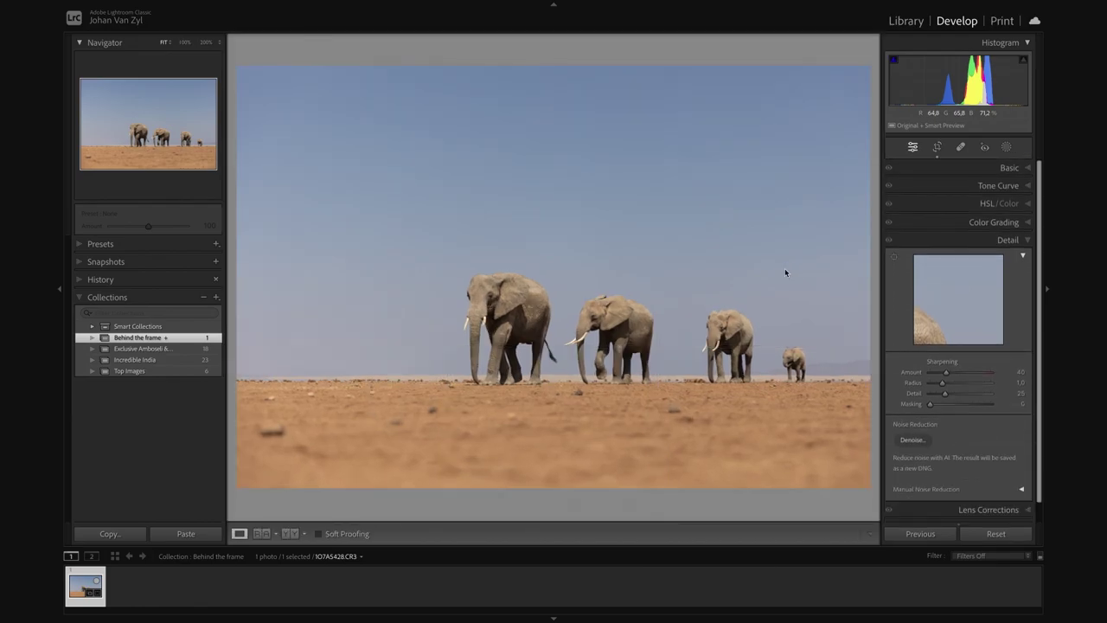
{"action": "left_click", "coordinate": [1005, 168]}
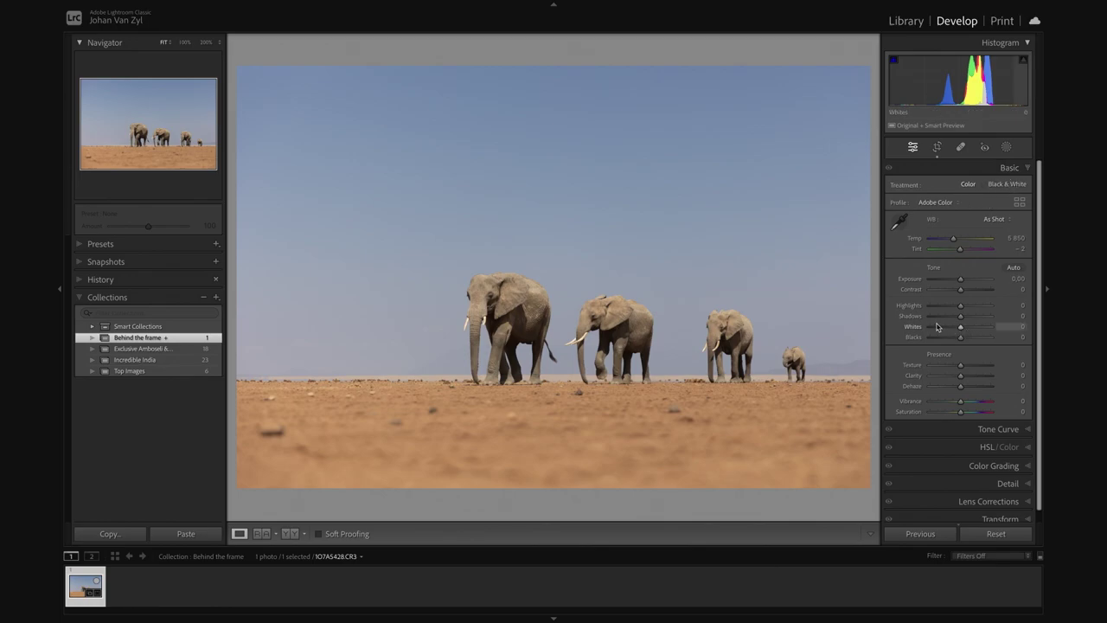
Drag the Basic panel Exposure slider up to +0.20
{"action": "left_click_drag", "start_coordinate": [960, 282], "coordinate": [960, 284]}
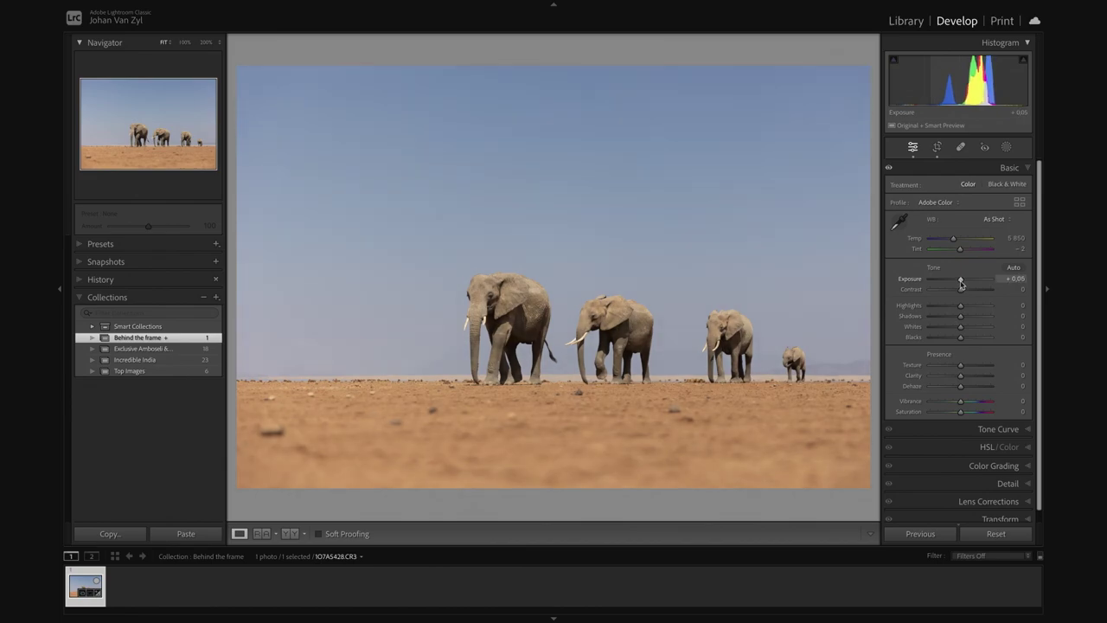
{"action": "left_click_drag", "start_coordinate": [961, 284], "coordinate": [962, 283]}
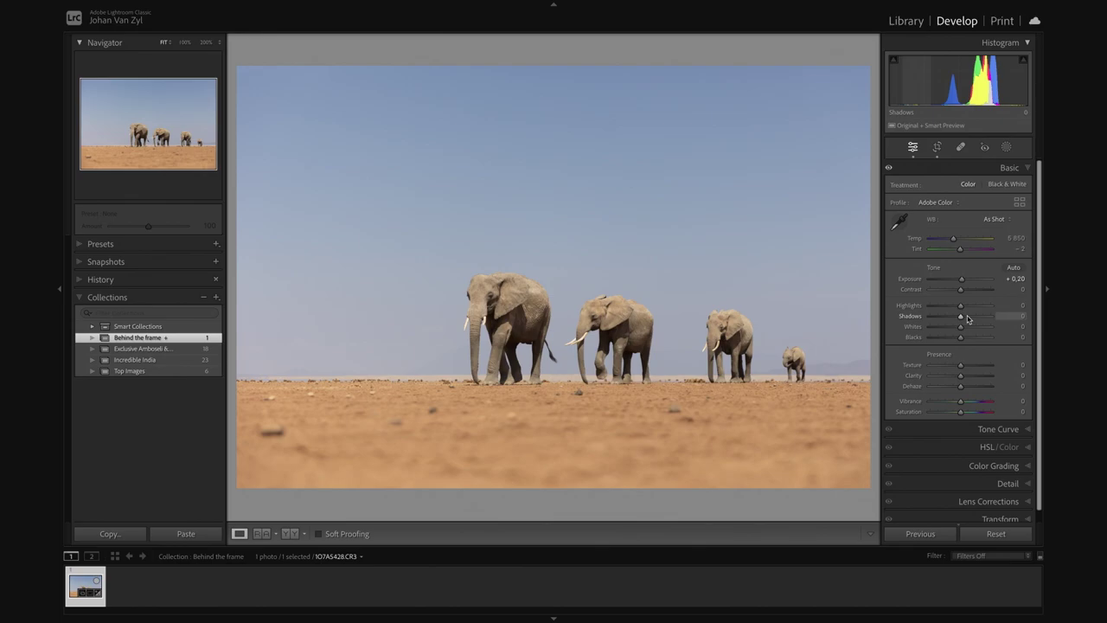
Fine-tune Blacks to -26 and pull Shadows down to -23
{"action": "left_click_drag", "start_coordinate": [960, 339], "coordinate": [954, 340]}
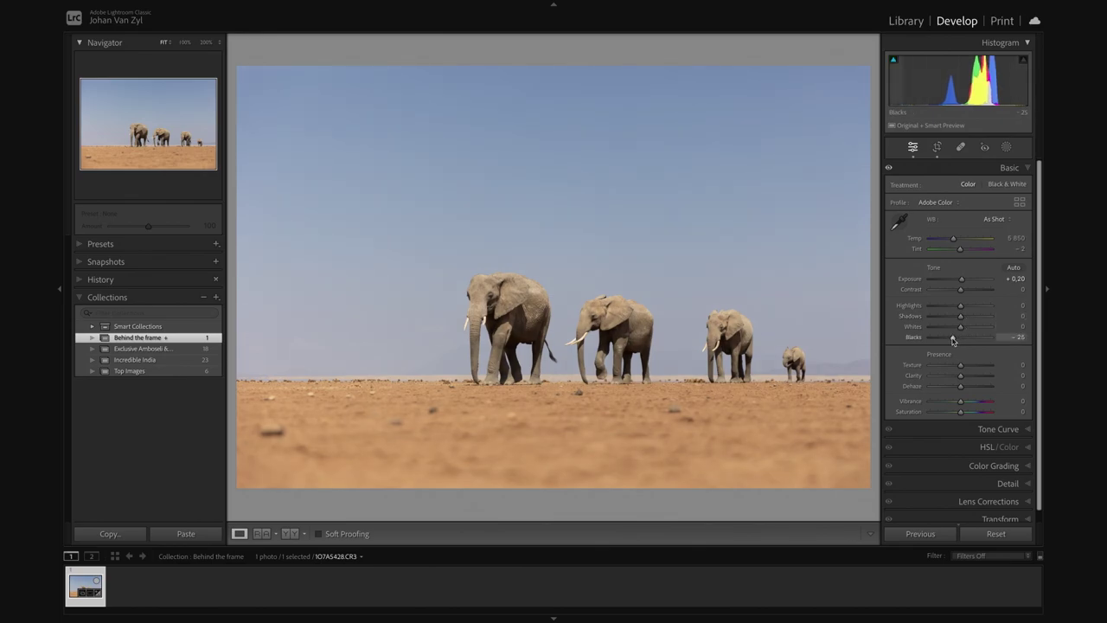
{"action": "left_click_drag", "start_coordinate": [954, 340], "coordinate": [973, 328]}
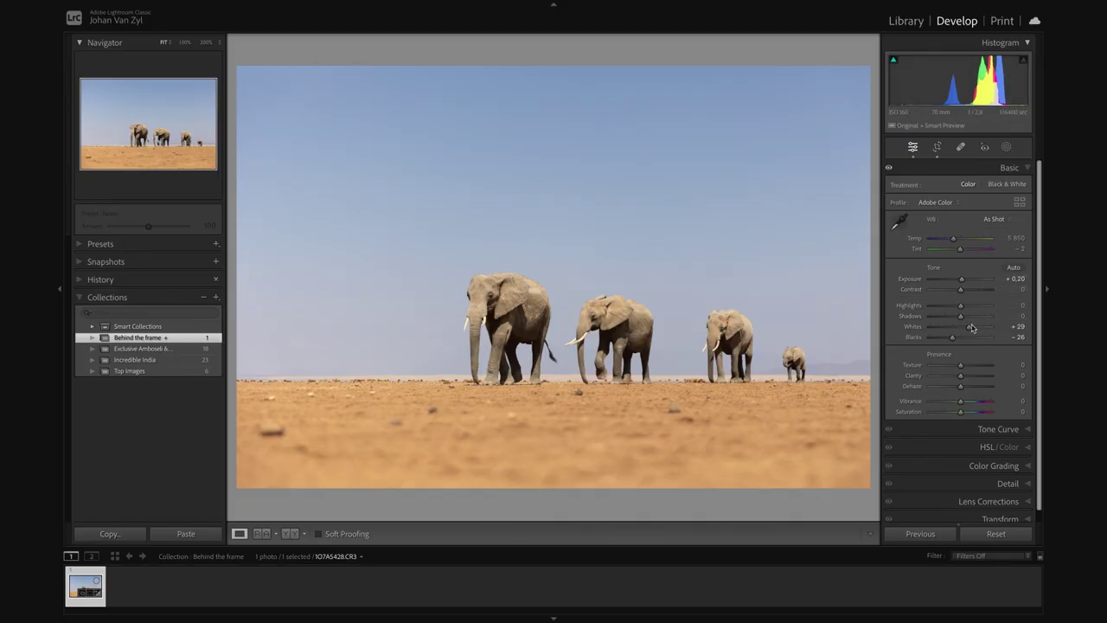
{"action": "left_click_drag", "start_coordinate": [960, 316], "coordinate": [966, 311]}
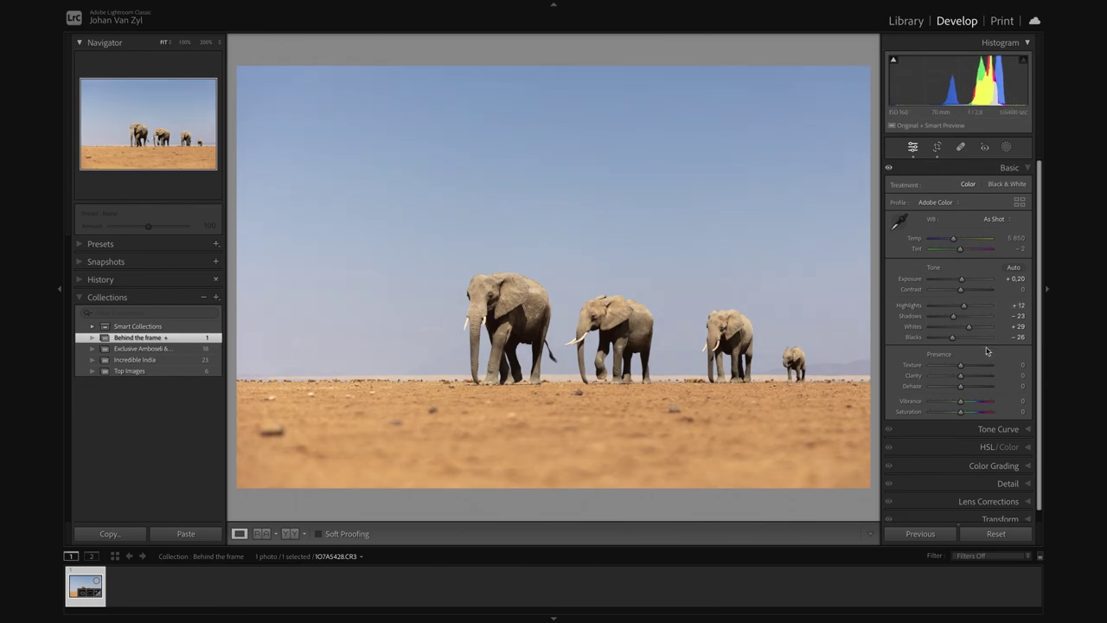
Compare the edit against the original, then raise Clarity to +16
{"action": "key", "text": "backslash"}
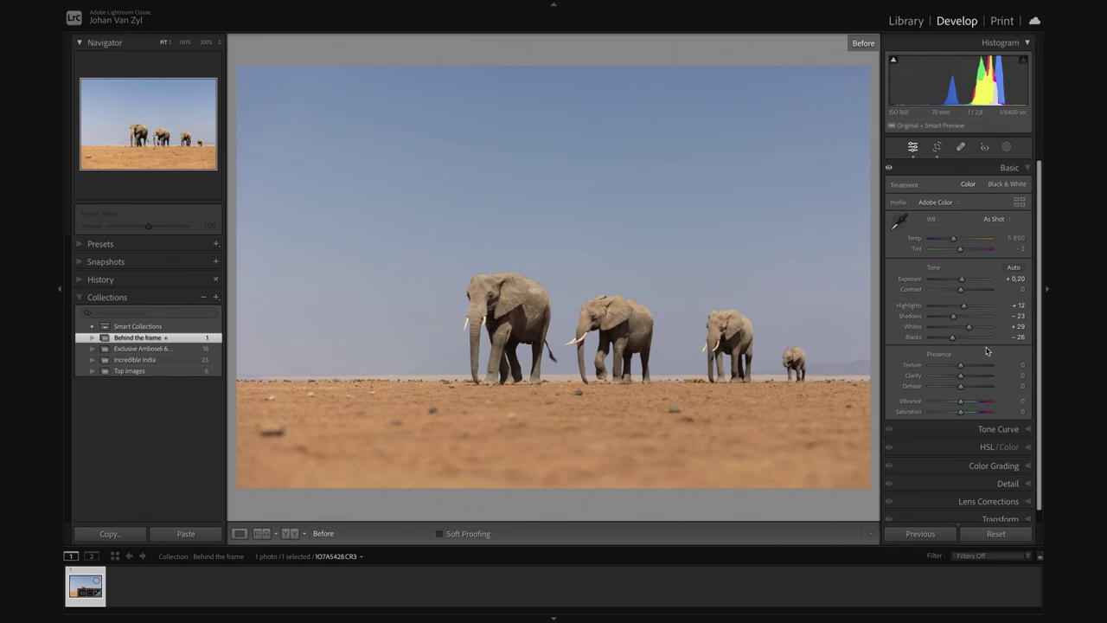
{"action": "key", "text": "backslash"}
{"action": "key", "text": "backslash"}
{"action": "key", "text": "backslash"}
{"action": "key", "text": "backslash"}
{"action": "key", "text": "backslash"}
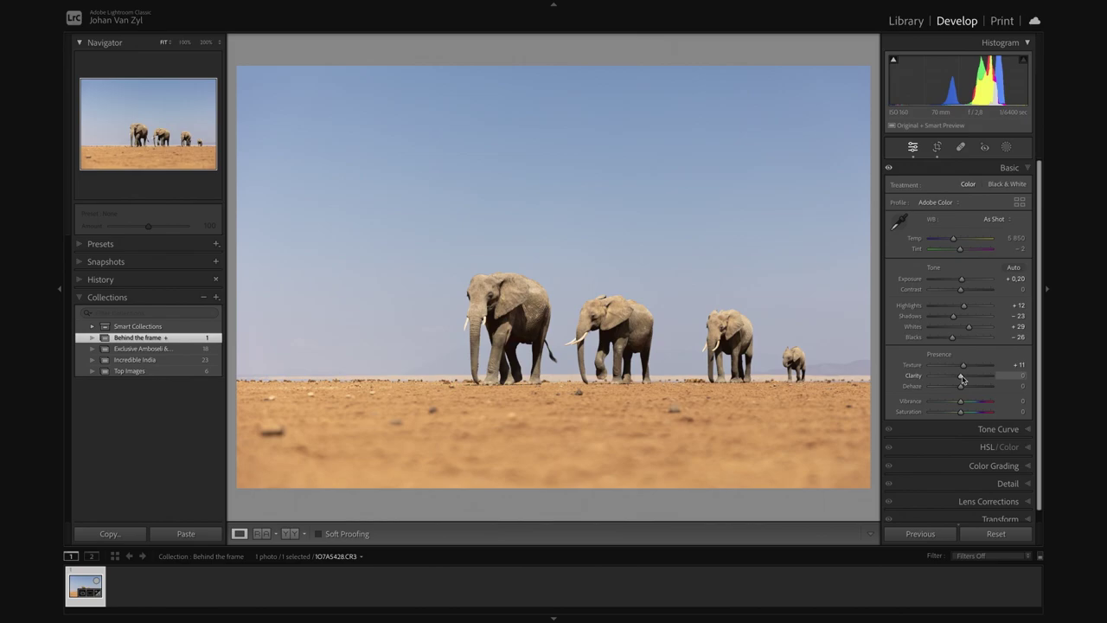
{"action": "left_click_drag", "start_coordinate": [964, 379], "coordinate": [966, 379]}
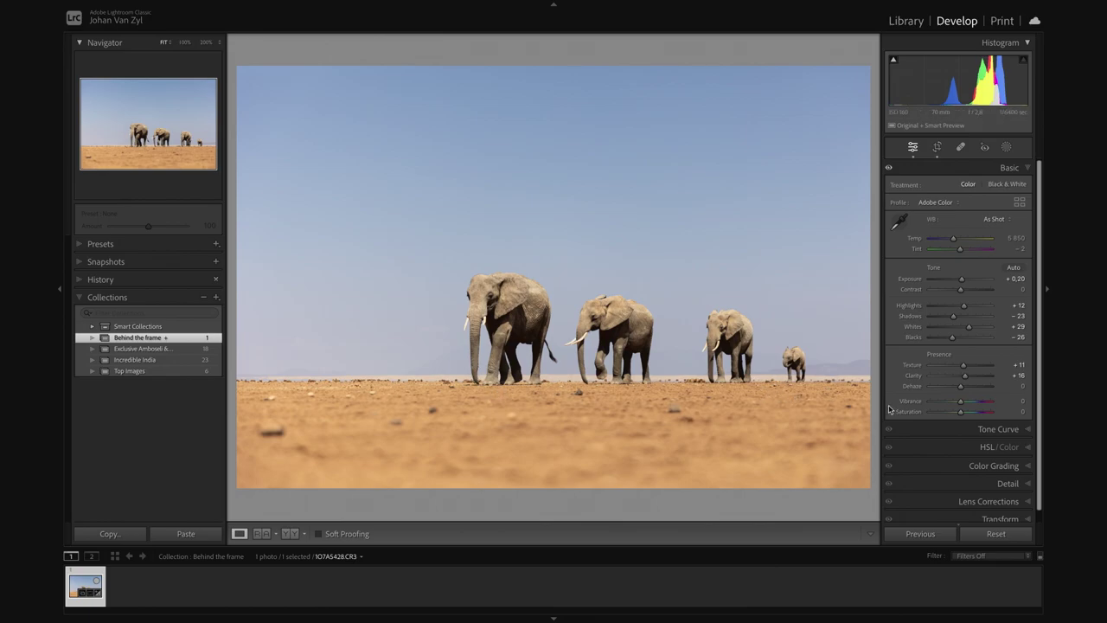
Inspect the lead elephant at 200%, push Clarity to +35, and reset a trial Dehaze to 0
{"action": "left_click", "coordinate": [465, 292]}
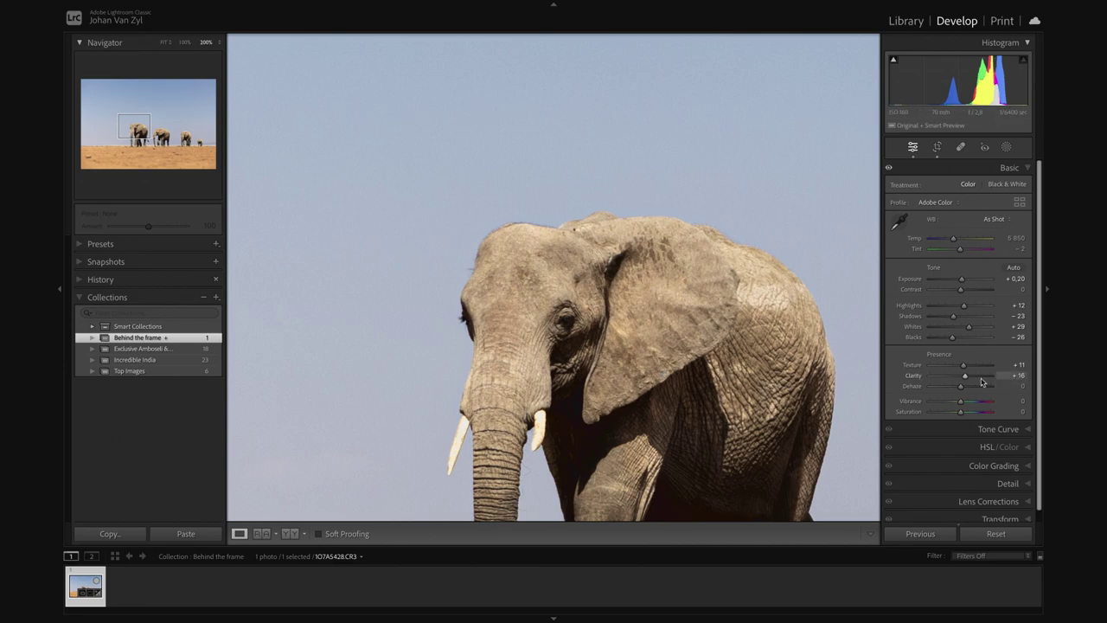
{"action": "key", "text": "z"}
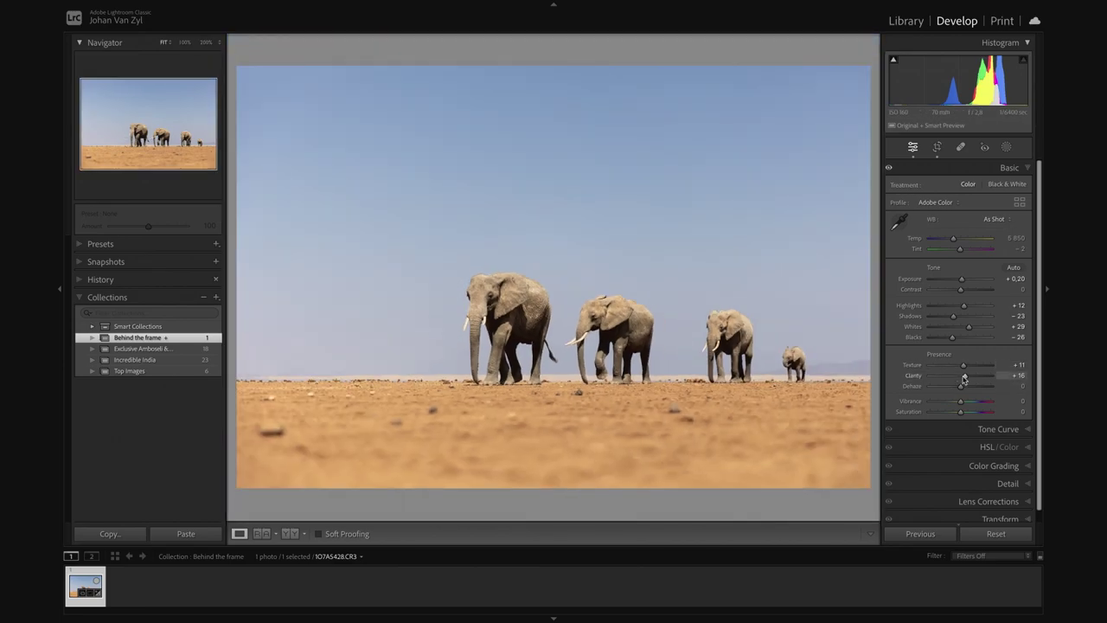
{"action": "mouse_move", "coordinate": [965, 378]}
{"action": "left_mouse_down"}
{"action": "mouse_move", "coordinate": [1032, 381]}
{"action": "mouse_move", "coordinate": [885, 378]}
{"action": "mouse_move", "coordinate": [970, 378]}
{"action": "left_mouse_up"}
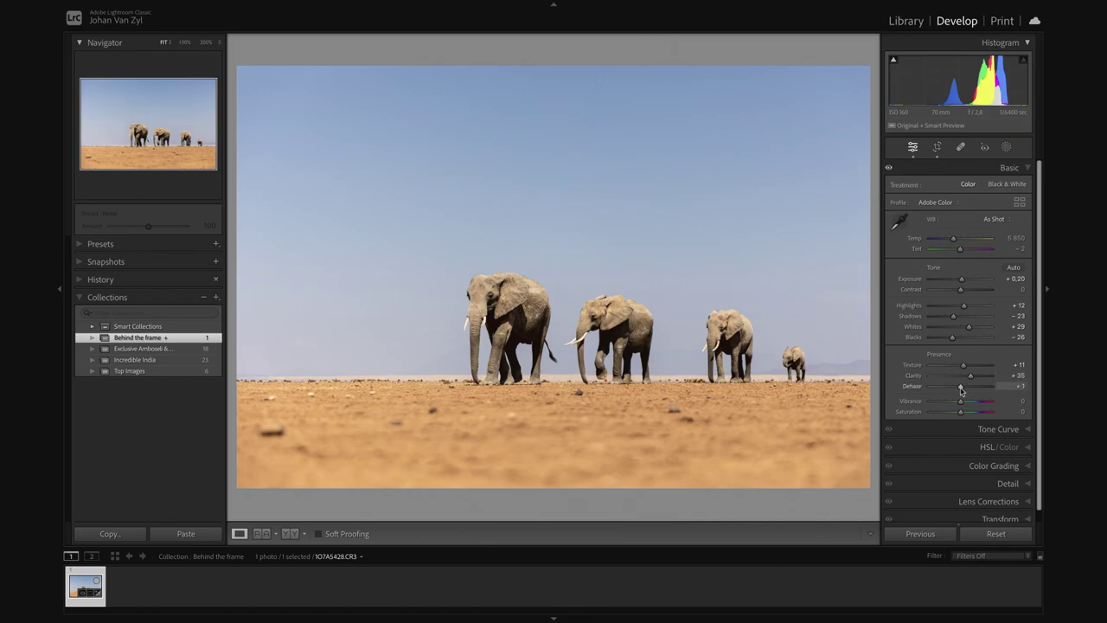
{"action": "left_click_drag", "start_coordinate": [963, 387], "coordinate": [952, 390]}
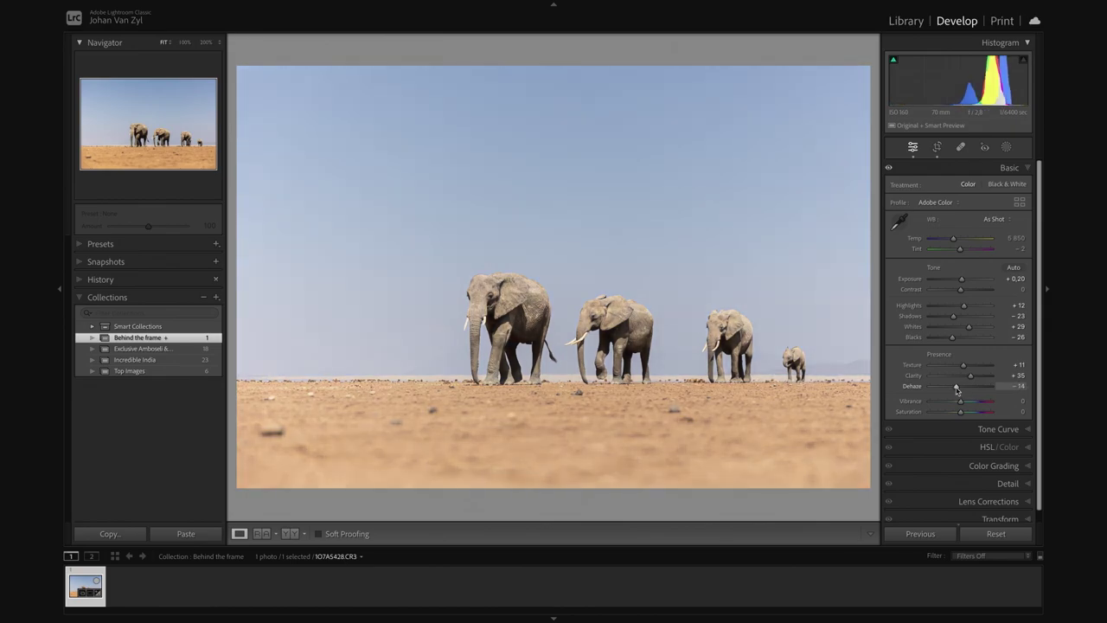
{"action": "double_click", "coordinate": [957, 388]}
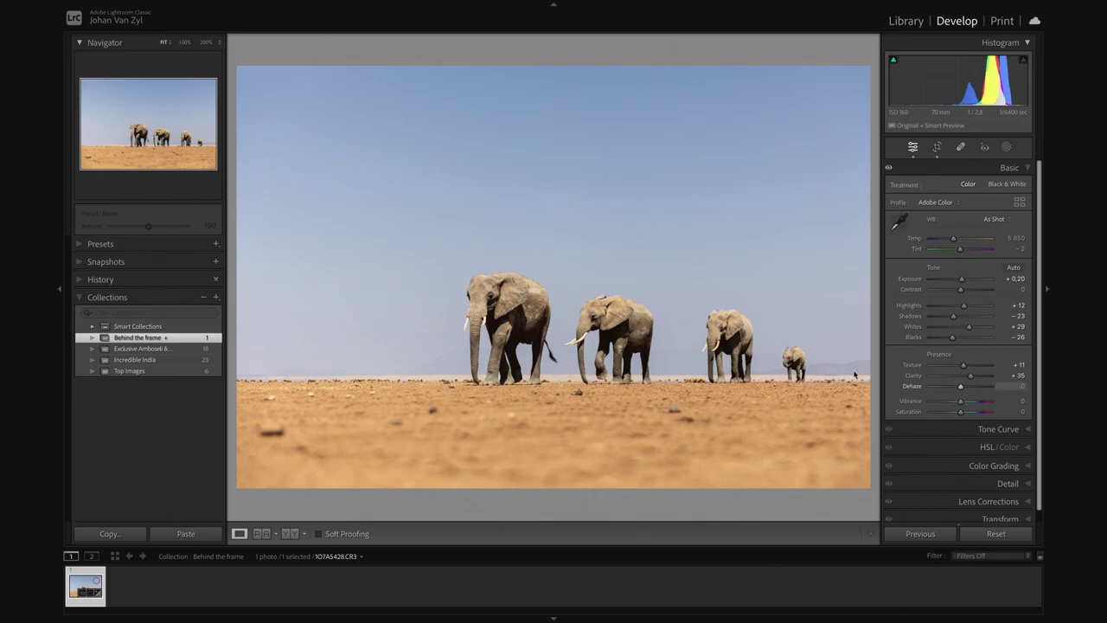
Try a Contrast change in Basic, leave it at 0, and expand the Tone Curve region sliders
{"action": "left_click", "coordinate": [1021, 431]}
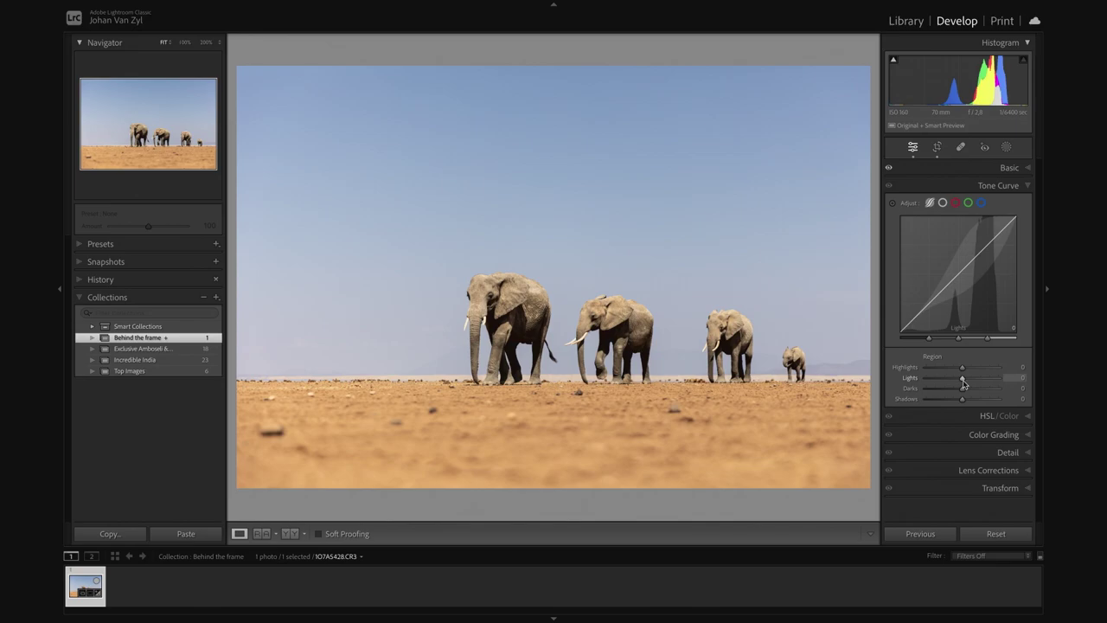
{"action": "left_click", "coordinate": [1011, 168]}
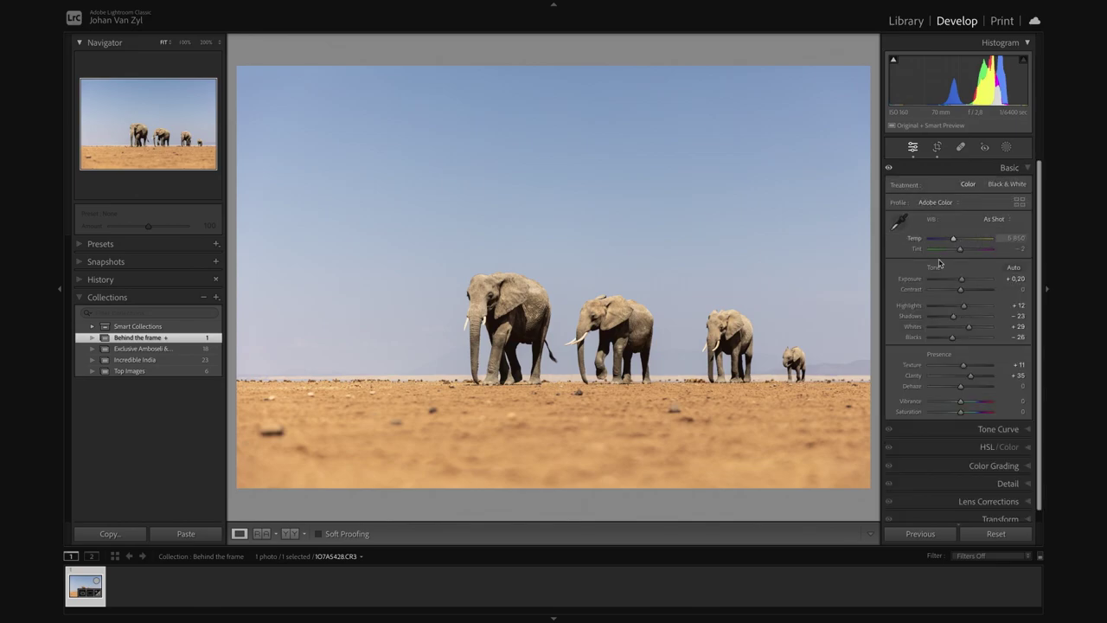
{"action": "mouse_move", "coordinate": [961, 291]}
{"action": "left_mouse_down"}
{"action": "mouse_move", "coordinate": [910, 295]}
{"action": "mouse_move", "coordinate": [995, 299]}
{"action": "mouse_move", "coordinate": [932, 298]}
{"action": "mouse_move", "coordinate": [954, 294]}
{"action": "left_mouse_up"}
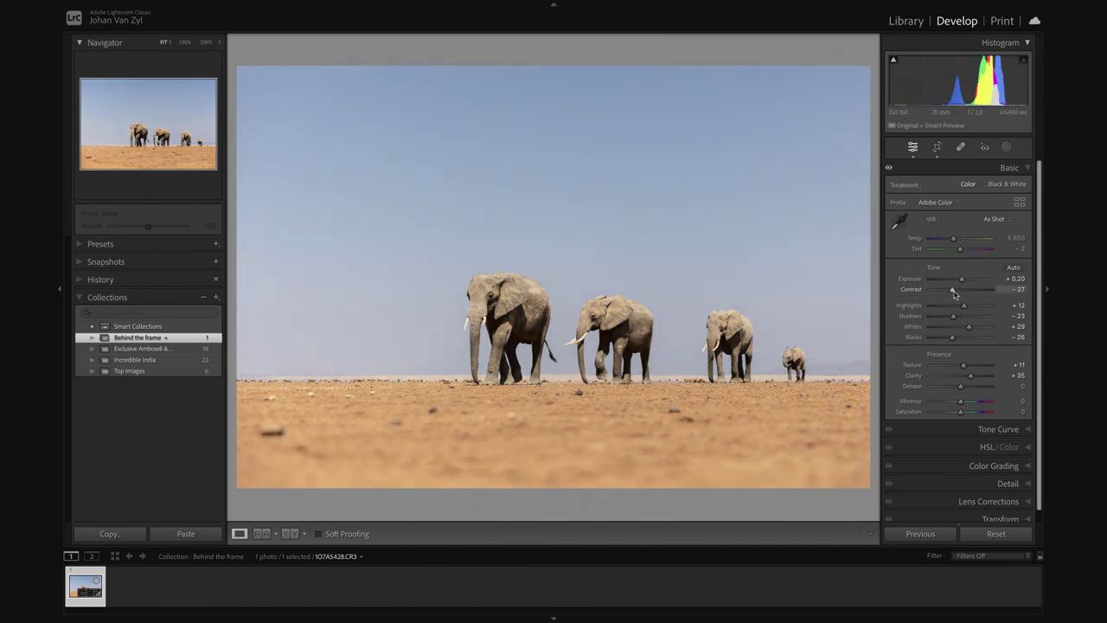
{"action": "scroll", "coordinate": [986, 363], "scroll_direction": "down", "scroll_amount": 1}
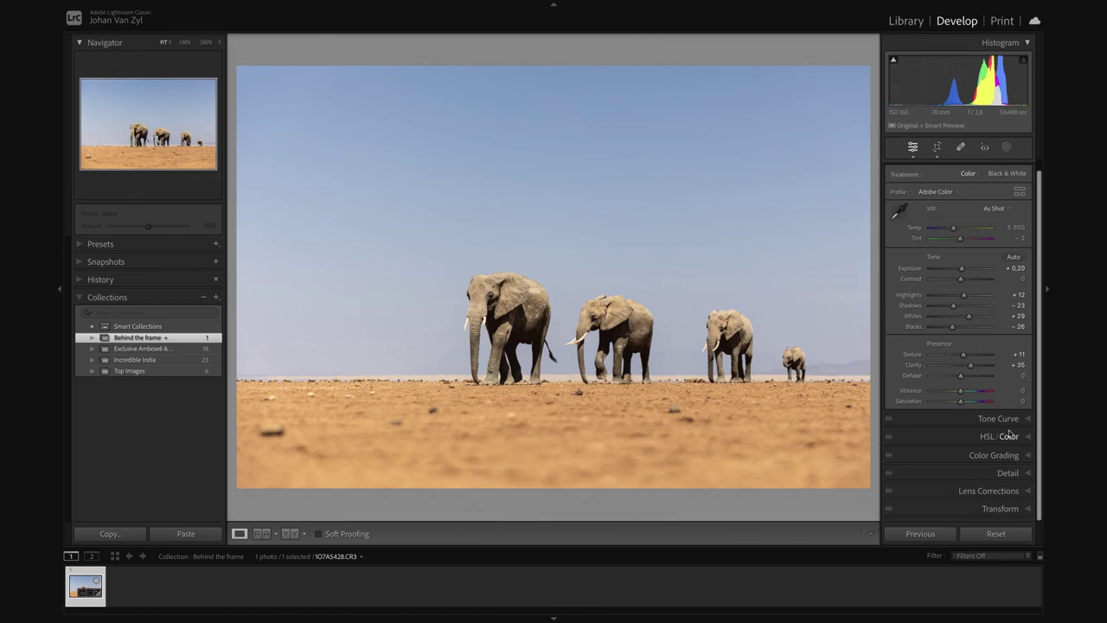
{"action": "left_click", "coordinate": [1010, 427]}
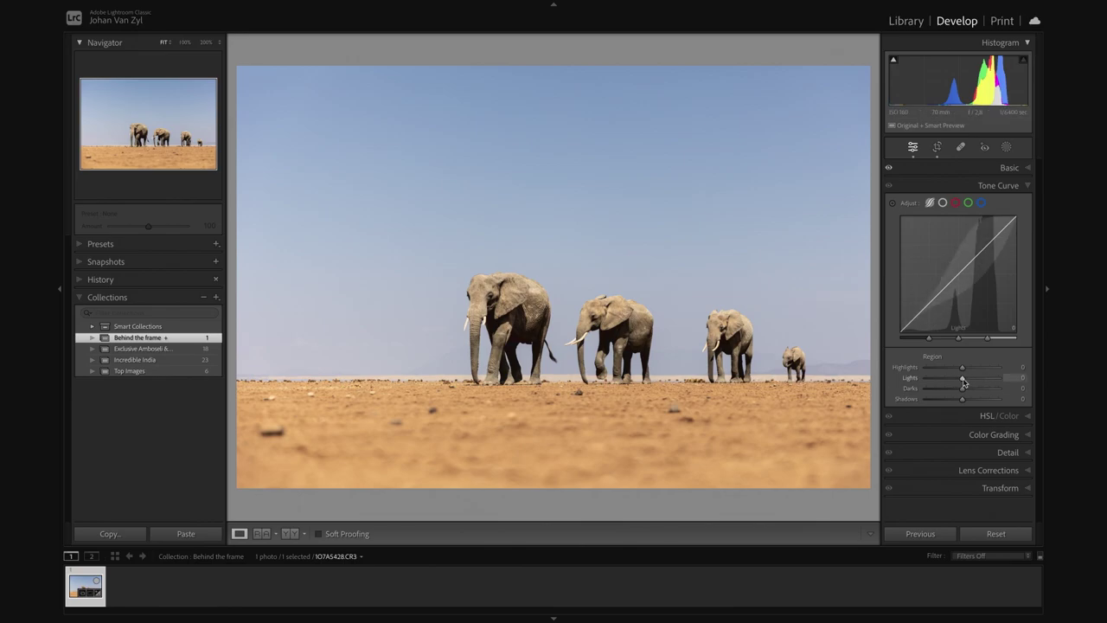
Set tone curve Lights to +4 and Darks to -19, checking against the original
{"action": "mouse_move", "coordinate": [963, 382]}
{"action": "left_mouse_down"}
{"action": "mouse_move", "coordinate": [943, 380]}
{"action": "mouse_move", "coordinate": [969, 381]}
{"action": "mouse_move", "coordinate": [958, 390]}
{"action": "left_mouse_up"}
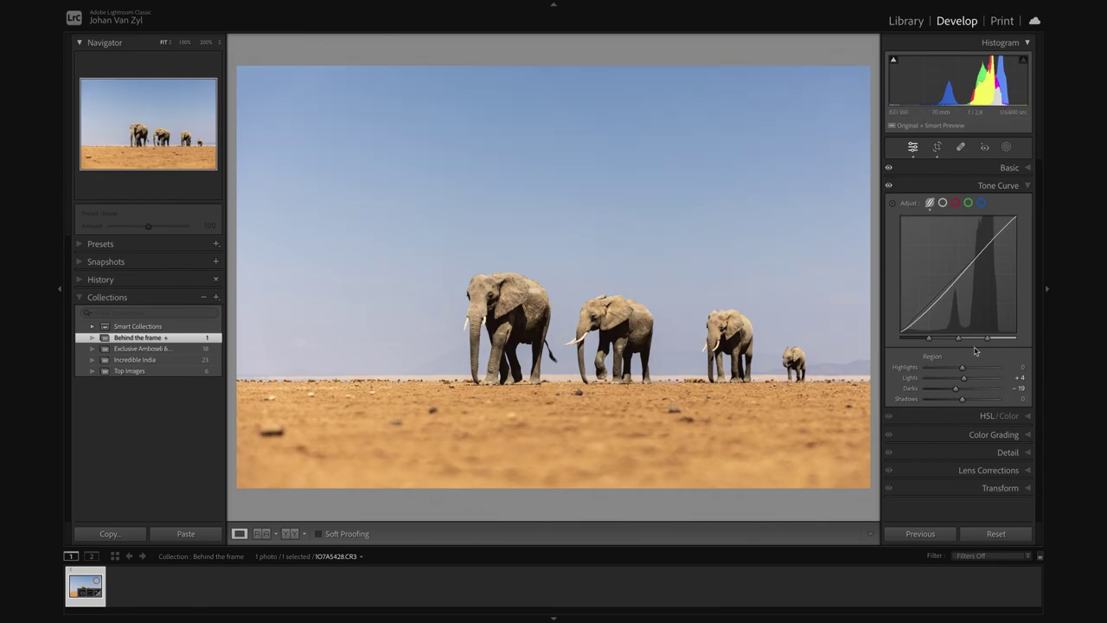
{"action": "key", "text": "backslash"}
{"action": "key", "text": "backslash"}
{"action": "left_click_drag", "start_coordinate": [987, 339], "coordinate": [987, 339]}
{"action": "left_click", "coordinate": [972, 422], "text": "ctrl"}
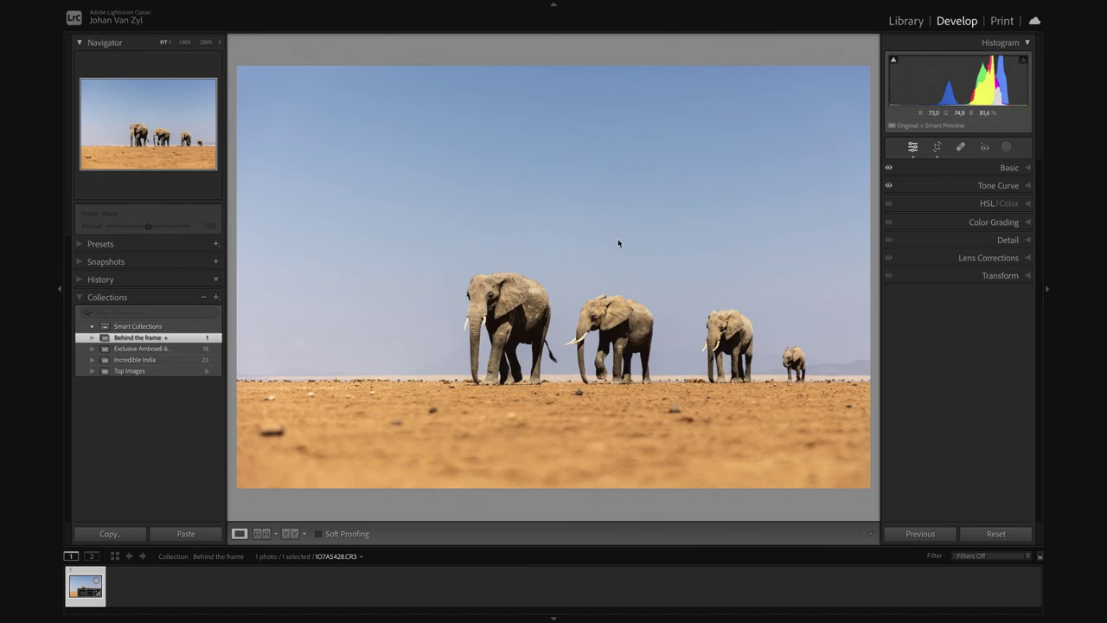
{"action": "left_click", "coordinate": [1028, 206]}
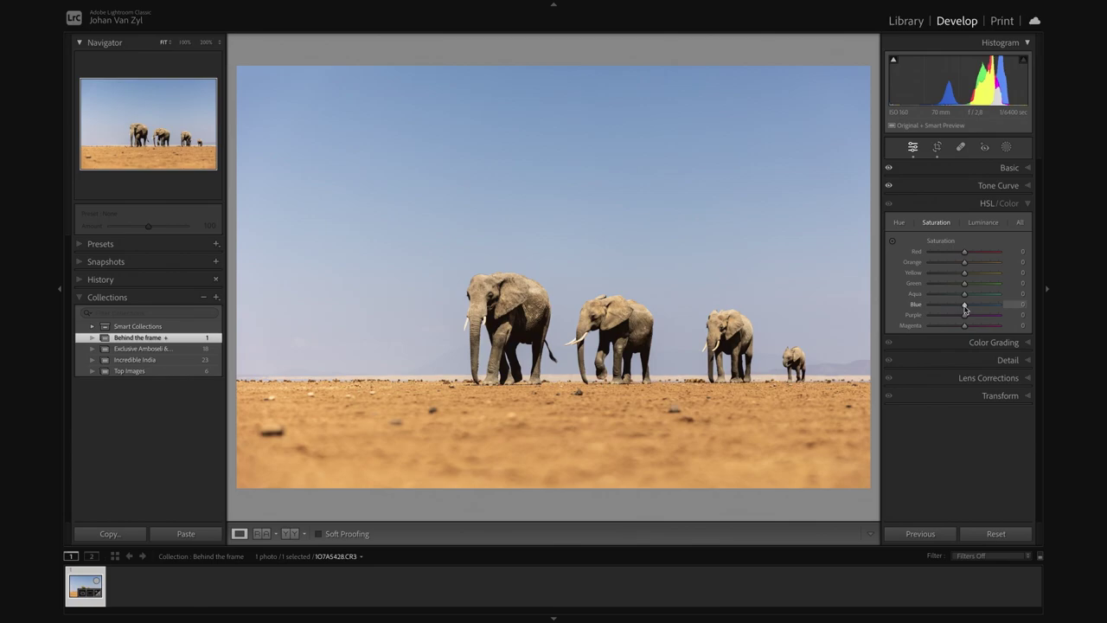
Push Blue saturation to full, then pull it back to +22
{"action": "left_click_drag", "start_coordinate": [965, 309], "coordinate": [1036, 306]}
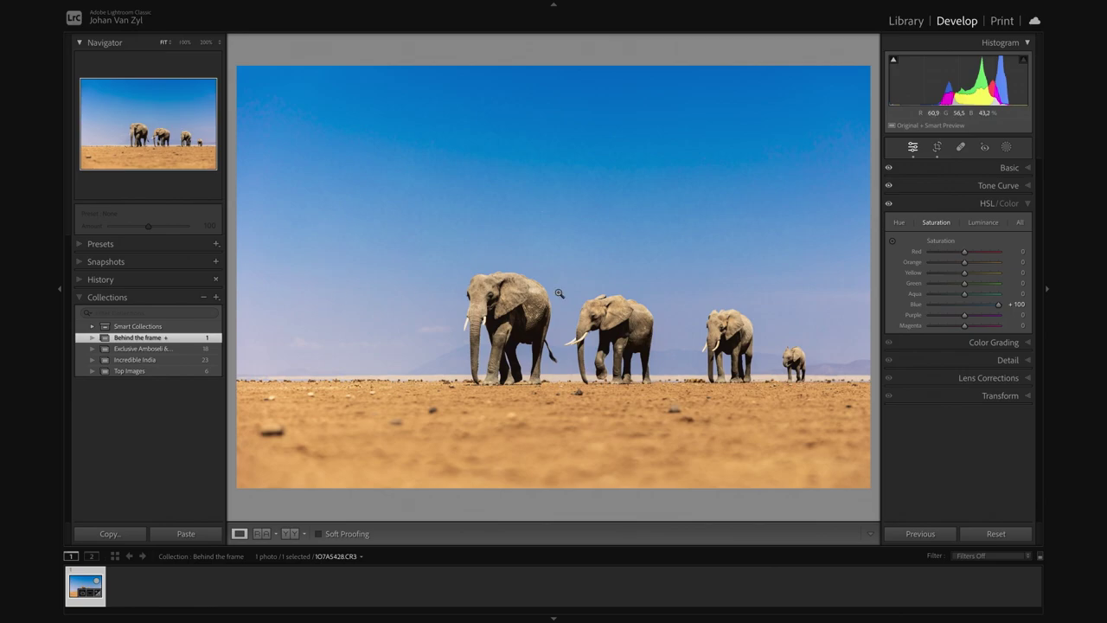
{"action": "left_click_drag", "start_coordinate": [999, 304], "coordinate": [972, 307]}
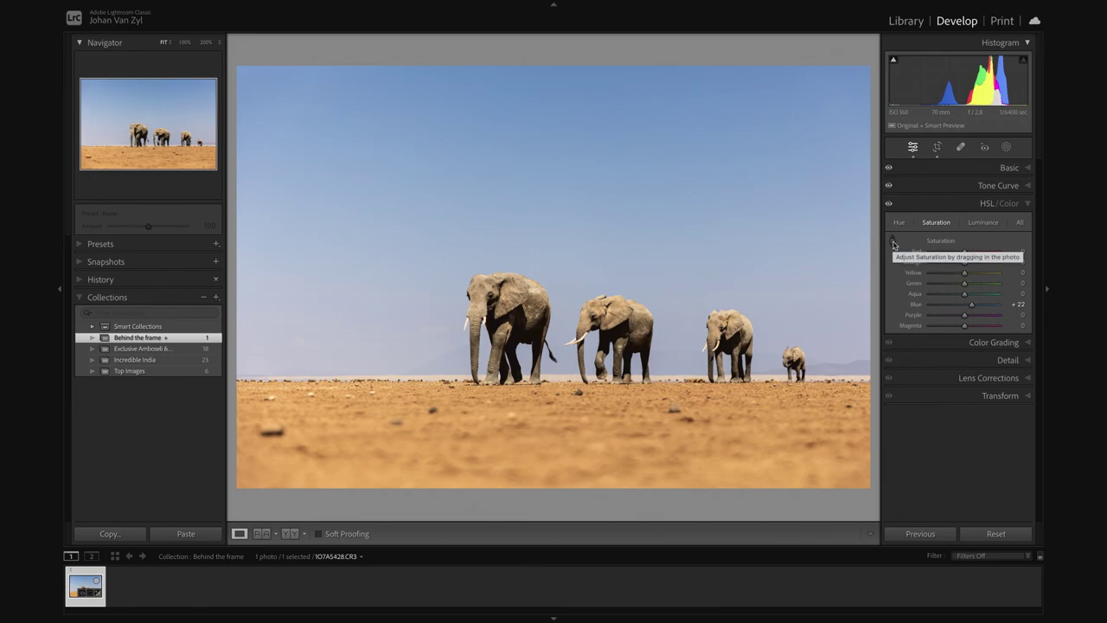
Raise the sky's Blue and Purple saturation to +100 with the targeted adjustment tool and sliders
{"action": "left_click", "coordinate": [893, 244]}
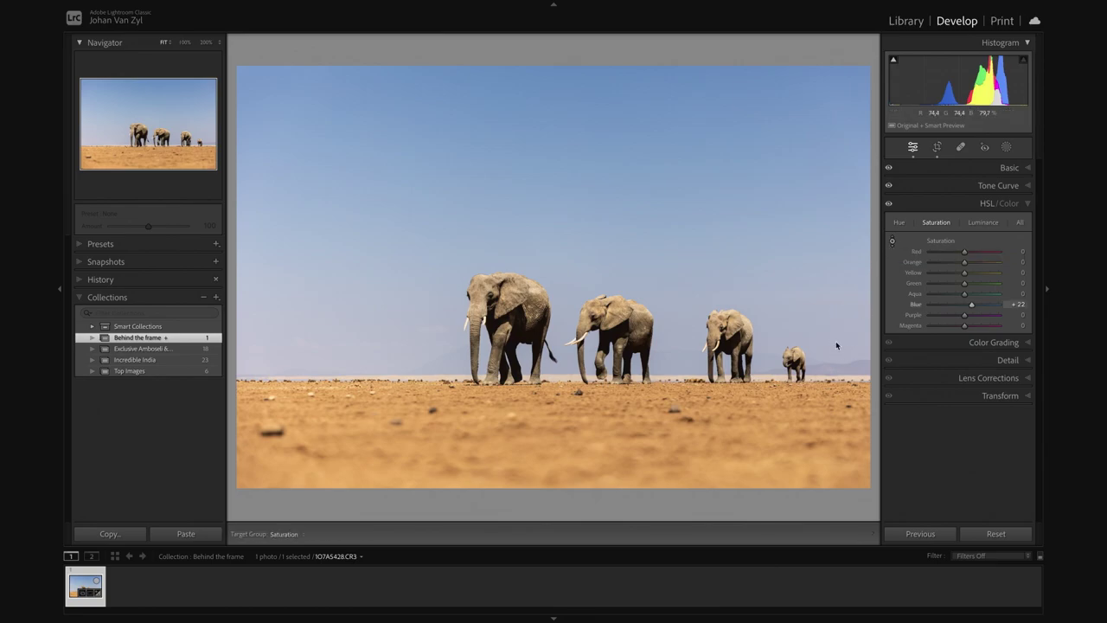
{"action": "left_click_drag", "start_coordinate": [836, 345], "coordinate": [847, 342]}
{"action": "left_click_drag", "start_coordinate": [974, 314], "coordinate": [978, 319]}
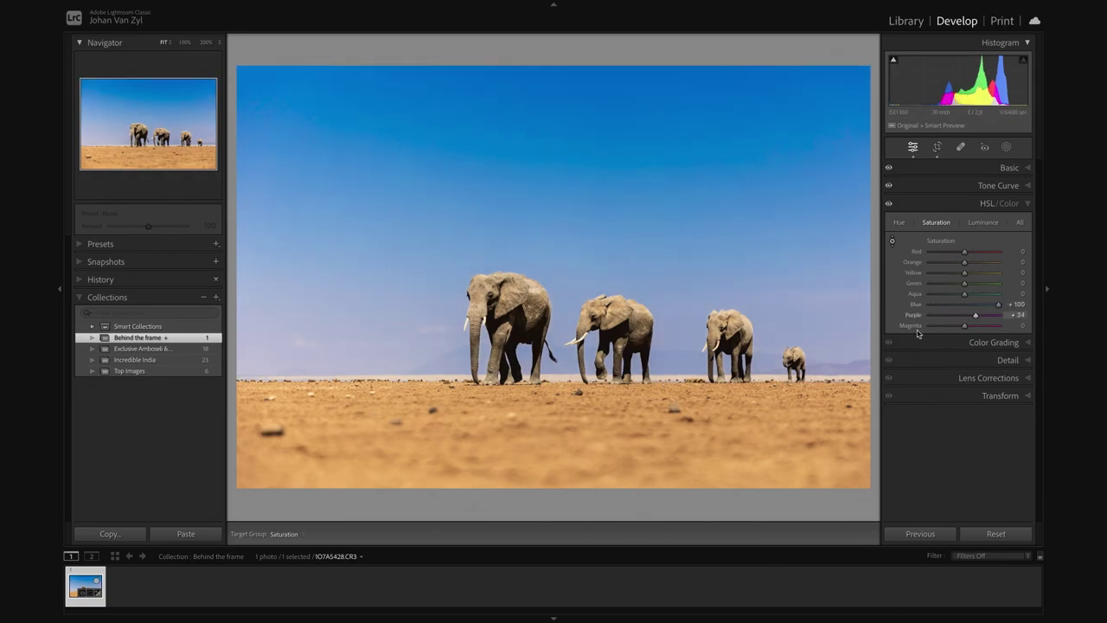
{"action": "left_click_drag", "start_coordinate": [840, 341], "coordinate": [841, 338]}
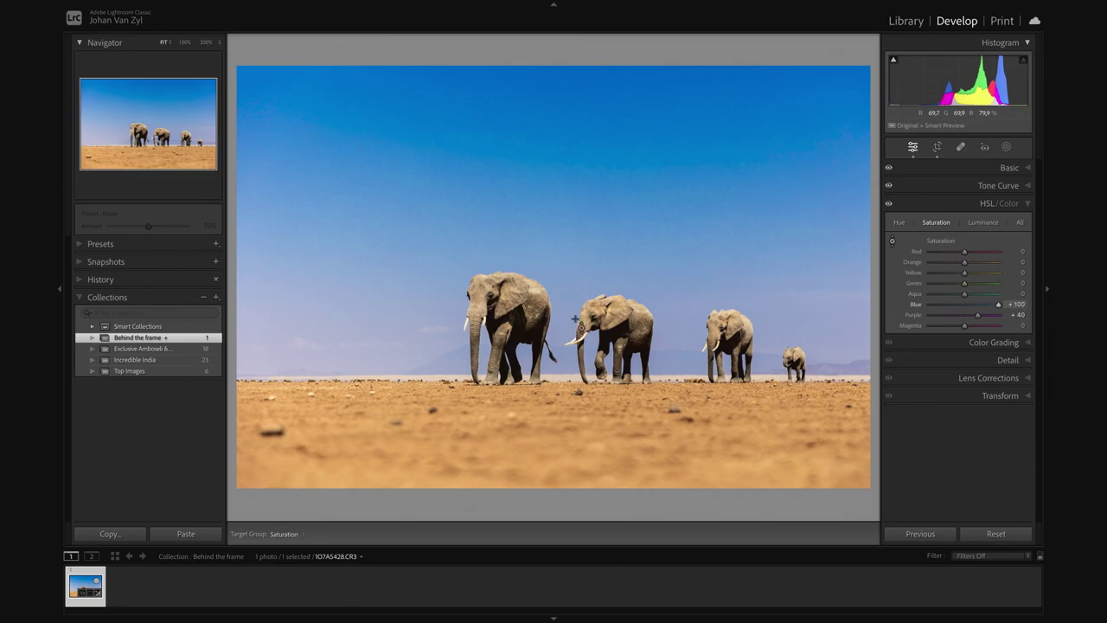
{"action": "scroll", "coordinate": [248, 355], "scroll_direction": "up", "scroll_amount": 8}
{"action": "scroll", "coordinate": [248, 357], "scroll_direction": "up", "scroll_amount": 1}
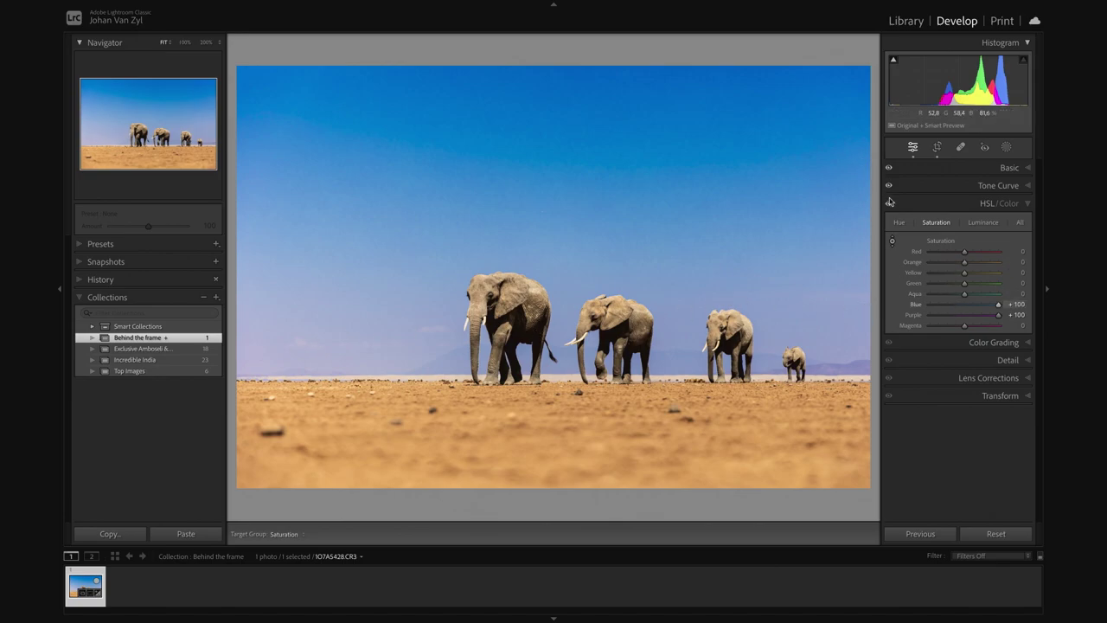
Reset Blue and Purple saturation, then set Blue to +27 and Purple to +25
{"action": "left_click", "coordinate": [892, 242]}
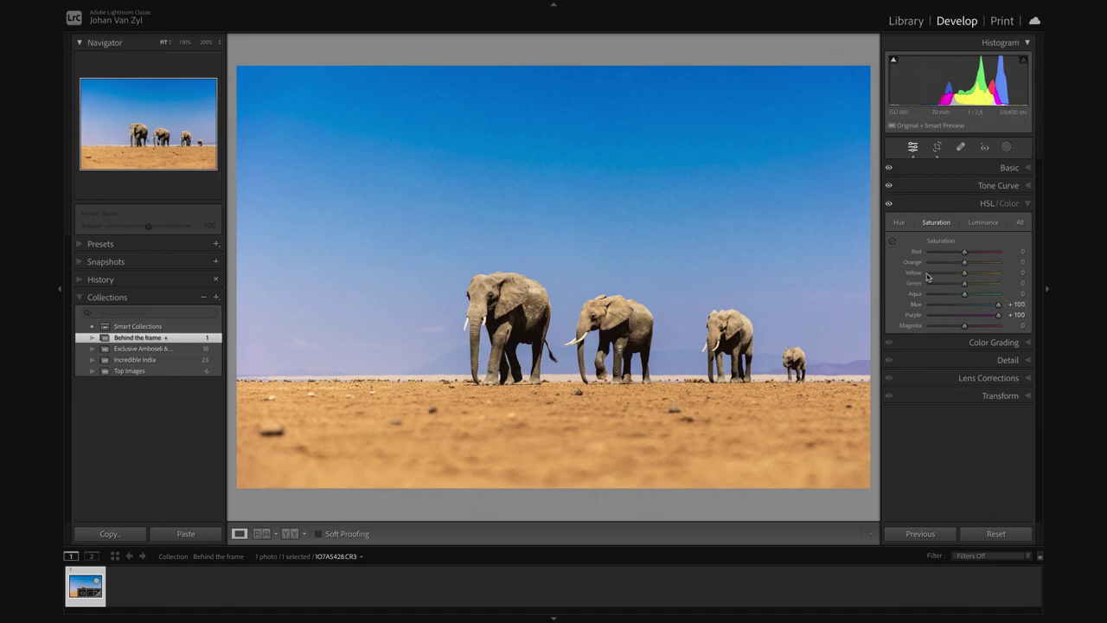
{"action": "double_click", "coordinate": [1000, 306]}
{"action": "double_click", "coordinate": [999, 315]}
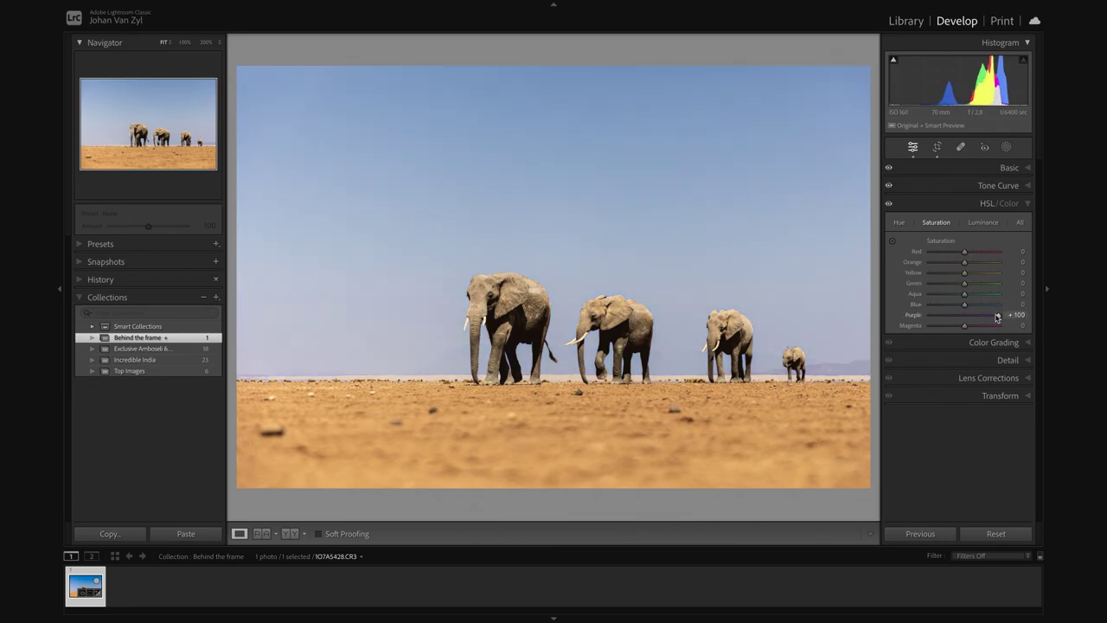
{"action": "left_click_drag", "start_coordinate": [964, 304], "coordinate": [865, 317]}
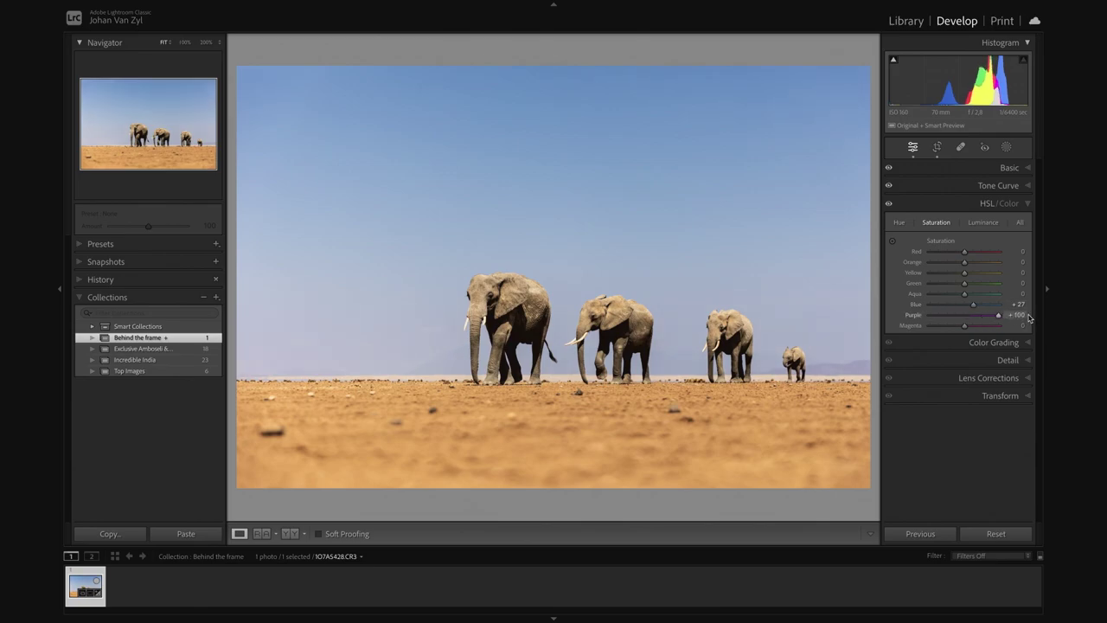
{"action": "left_click", "coordinate": [844, 353]}
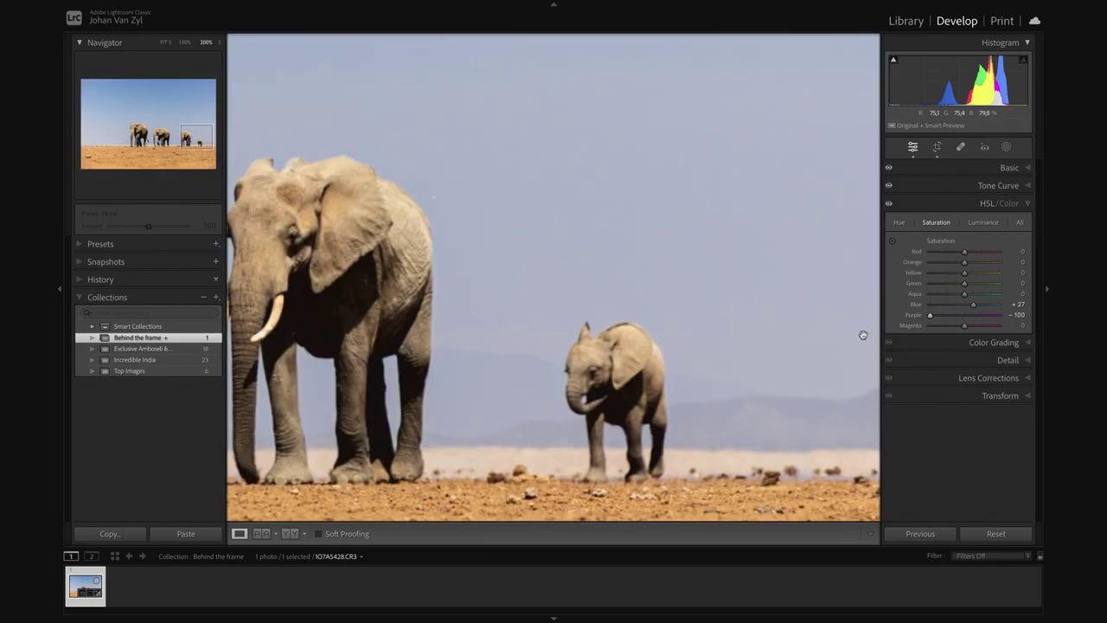
{"action": "mouse_move", "coordinate": [963, 320]}
{"action": "left_mouse_down"}
{"action": "mouse_move", "coordinate": [1018, 318]}
{"action": "mouse_move", "coordinate": [941, 318]}
{"action": "mouse_move", "coordinate": [972, 320]}
{"action": "left_mouse_up"}
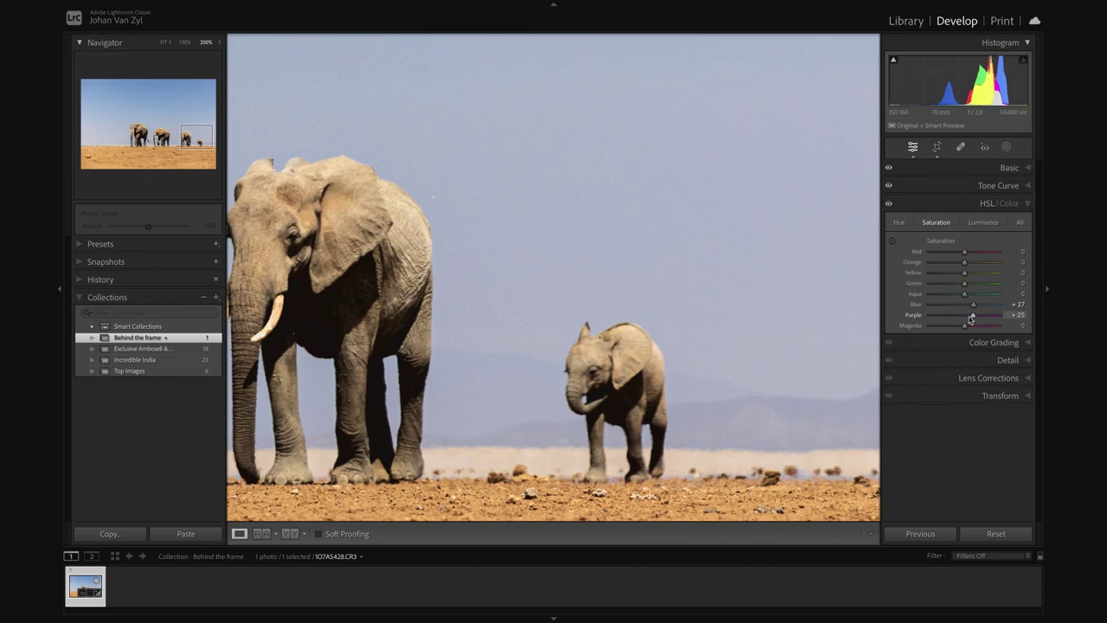
{"action": "left_click", "coordinate": [801, 317]}
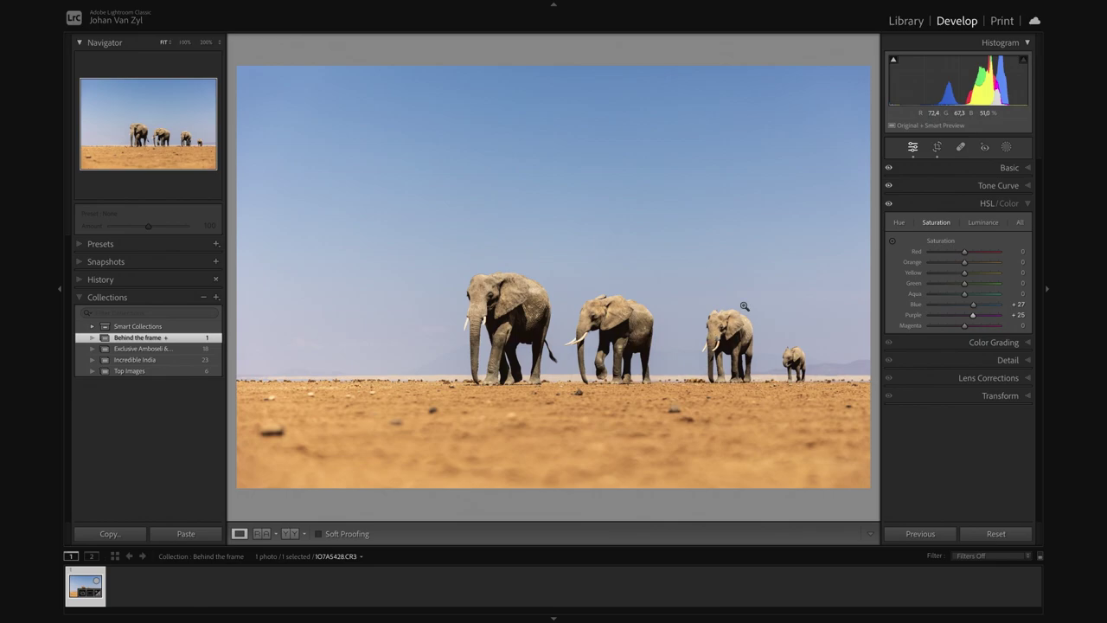
Toggle the HSL adjustments off and on to compare the sky
{"action": "left_click", "coordinate": [888, 205]}
{"action": "left_click", "coordinate": [888, 205]}
{"action": "left_click", "coordinate": [887, 205]}
{"action": "left_click", "coordinate": [887, 205]}
{"action": "left_click", "coordinate": [887, 205]}
{"action": "left_click", "coordinate": [887, 205]}
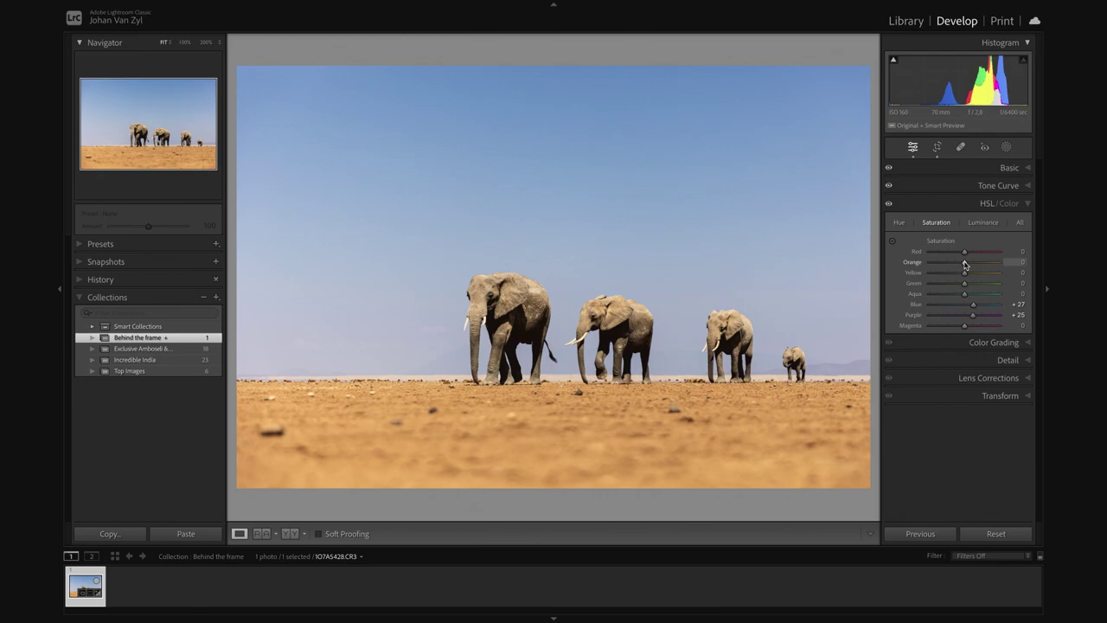
Raise Orange saturation to +6 and toggle the HSL panel to compare the ground
{"action": "left_click_drag", "start_coordinate": [965, 265], "coordinate": [968, 265]}
{"action": "left_click_drag", "start_coordinate": [967, 264], "coordinate": [965, 266]}
{"action": "left_click", "coordinate": [888, 205]}
{"action": "left_click", "coordinate": [888, 204]}
{"action": "left_click", "coordinate": [888, 204]}
{"action": "left_click", "coordinate": [888, 204]}
{"action": "left_click", "coordinate": [888, 204]}
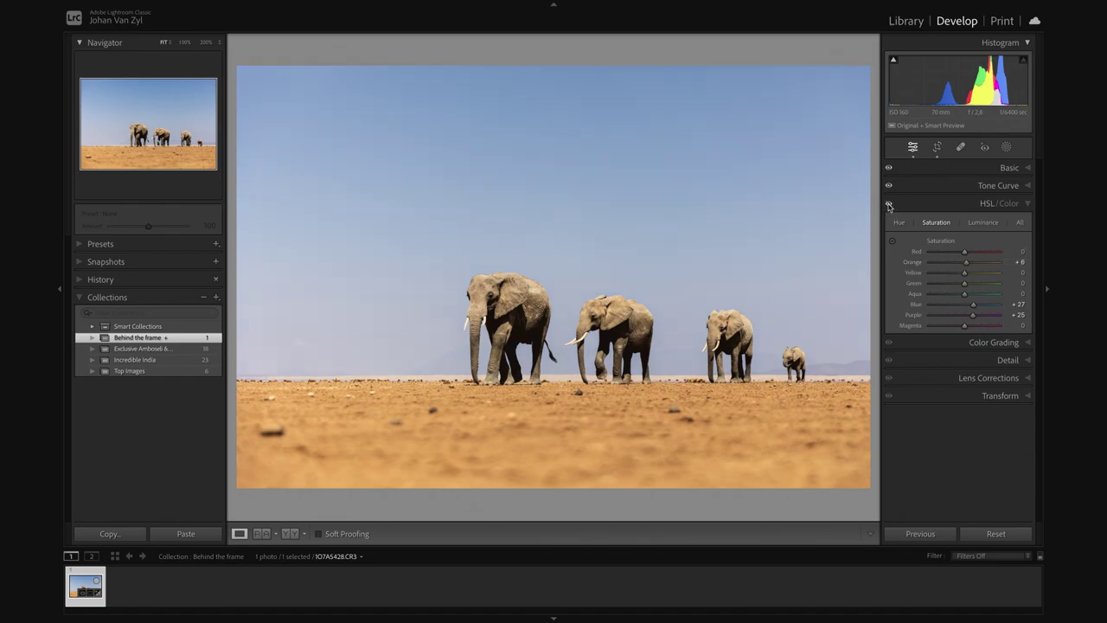
{"action": "left_click", "coordinate": [888, 204]}
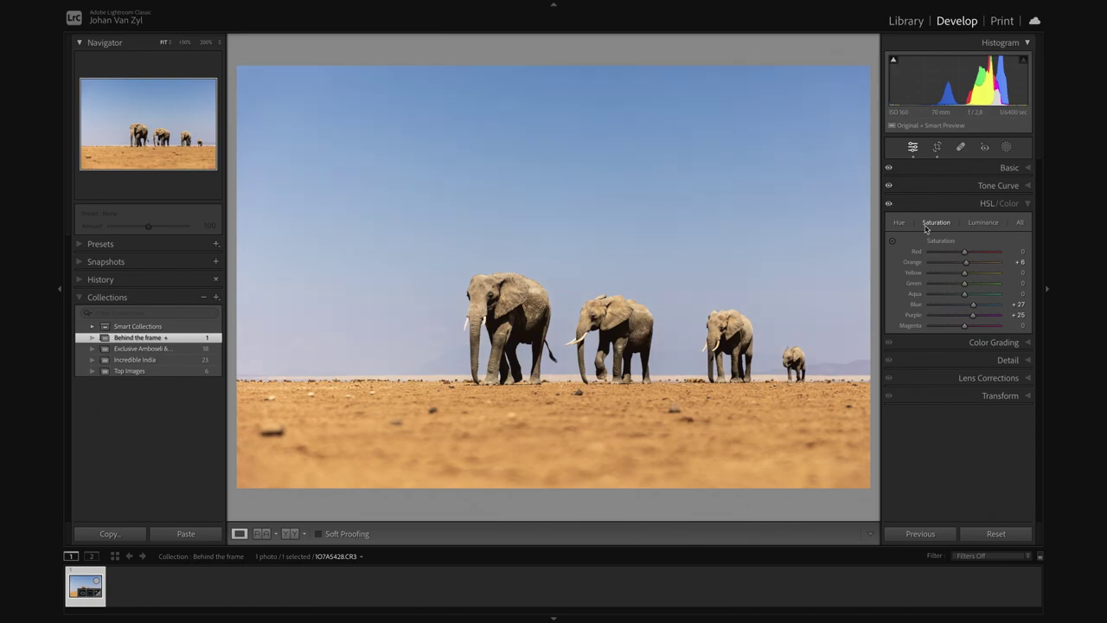
Compare the edited photo against the unedited original using the before view
{"action": "key", "text": "backslash"}
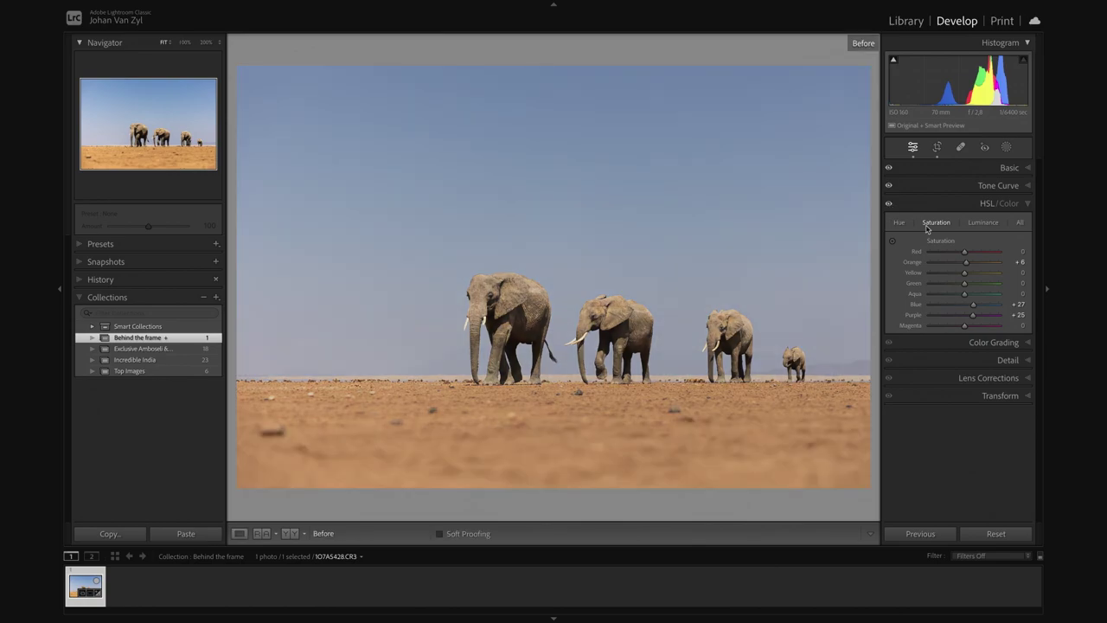
{"action": "key", "text": "backslash"}
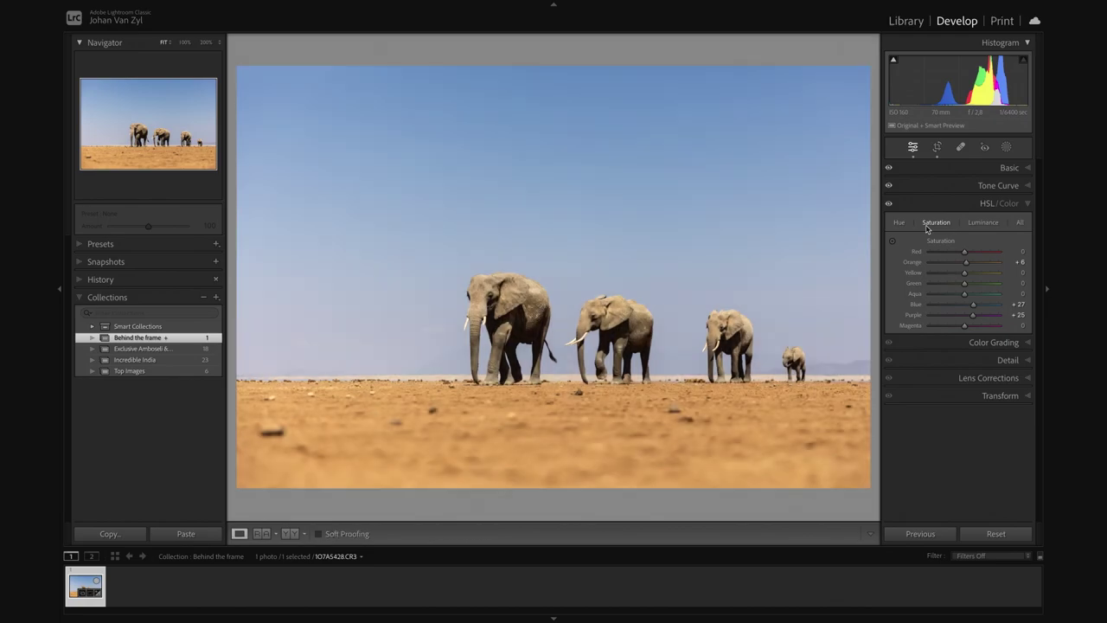
{"action": "key", "text": "backslash"}
{"action": "key", "text": "backslash"}
{"action": "key", "text": "backslash"}
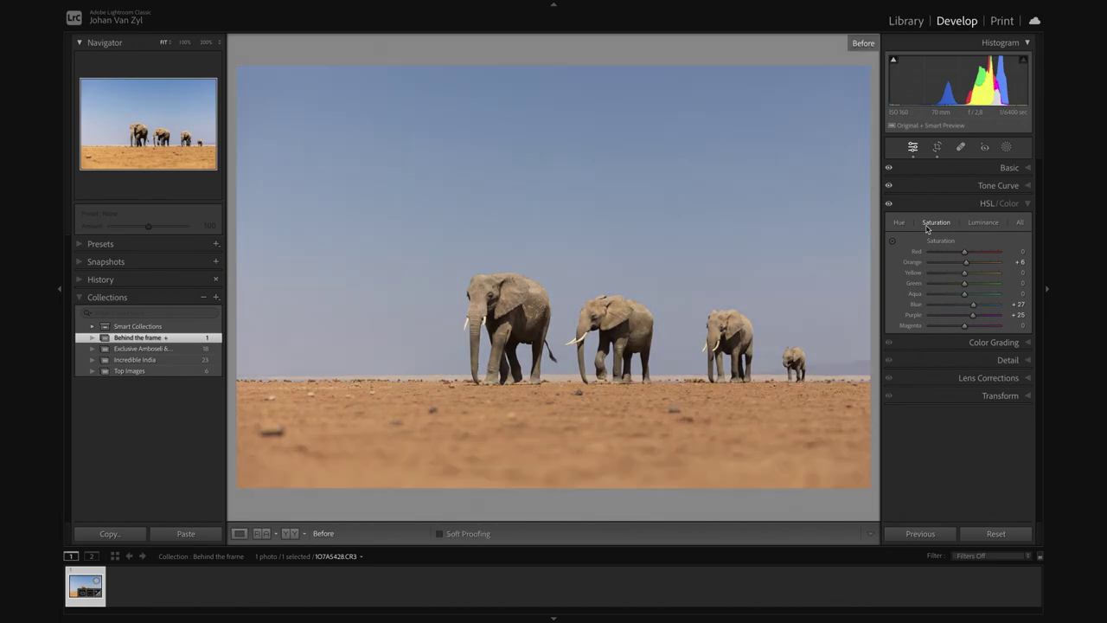
{"action": "key", "text": "backslash"}
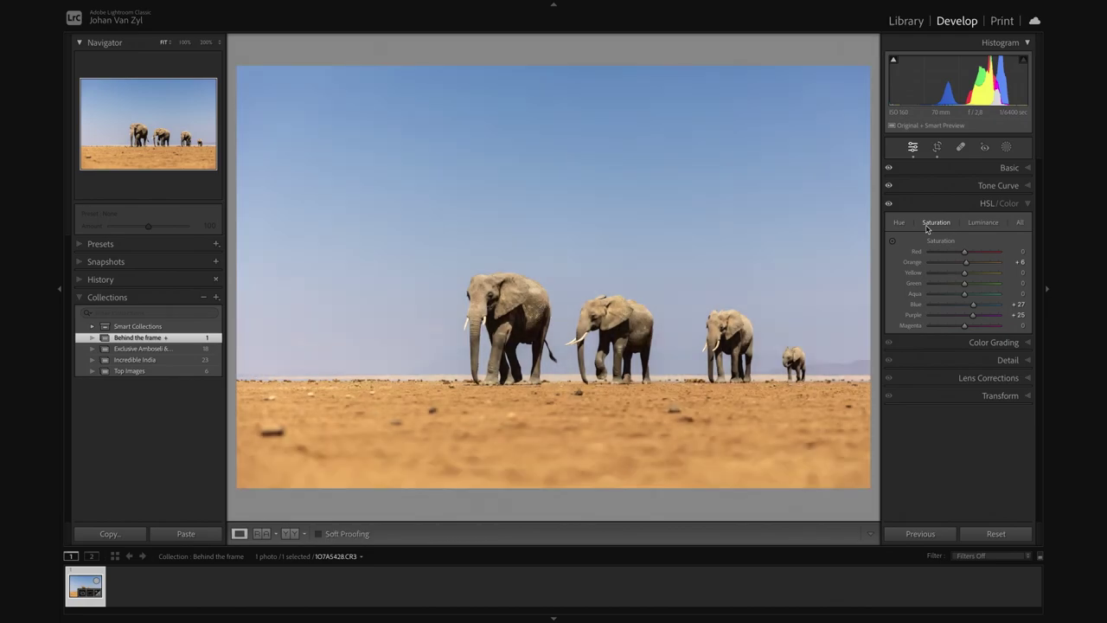
Sharpen with Amount 64, Radius 1.1, Detail 31 and Masking 71, previewing the lead elephant's face
{"action": "left_click", "coordinate": [1028, 362]}
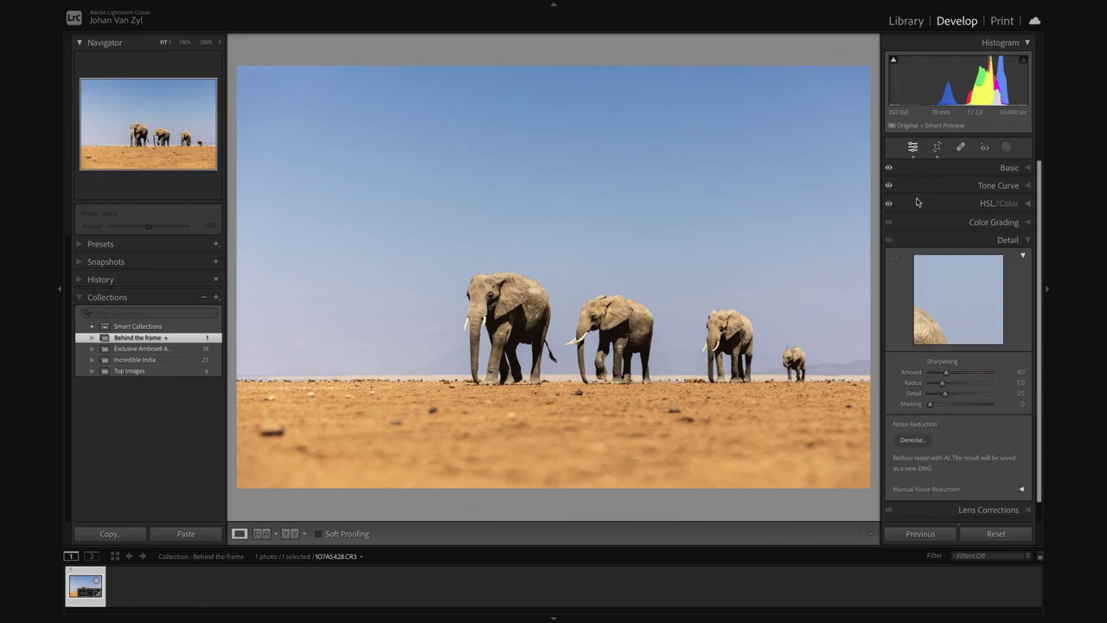
{"action": "left_click", "coordinate": [894, 257]}
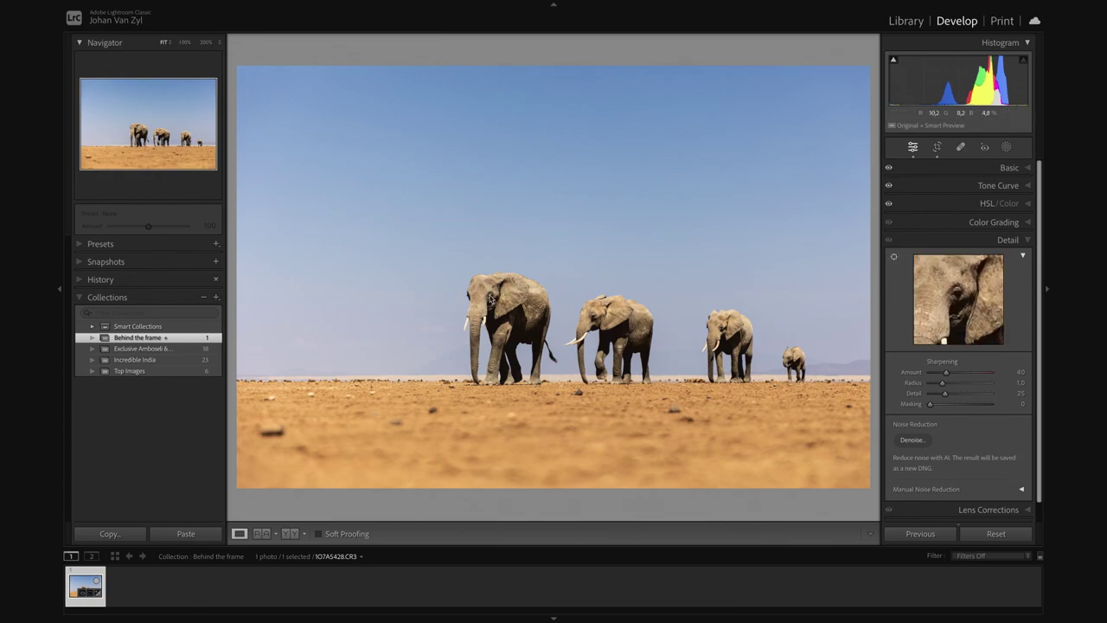
{"action": "left_click", "coordinate": [490, 298]}
{"action": "left_click", "coordinate": [930, 405], "text": "alt"}
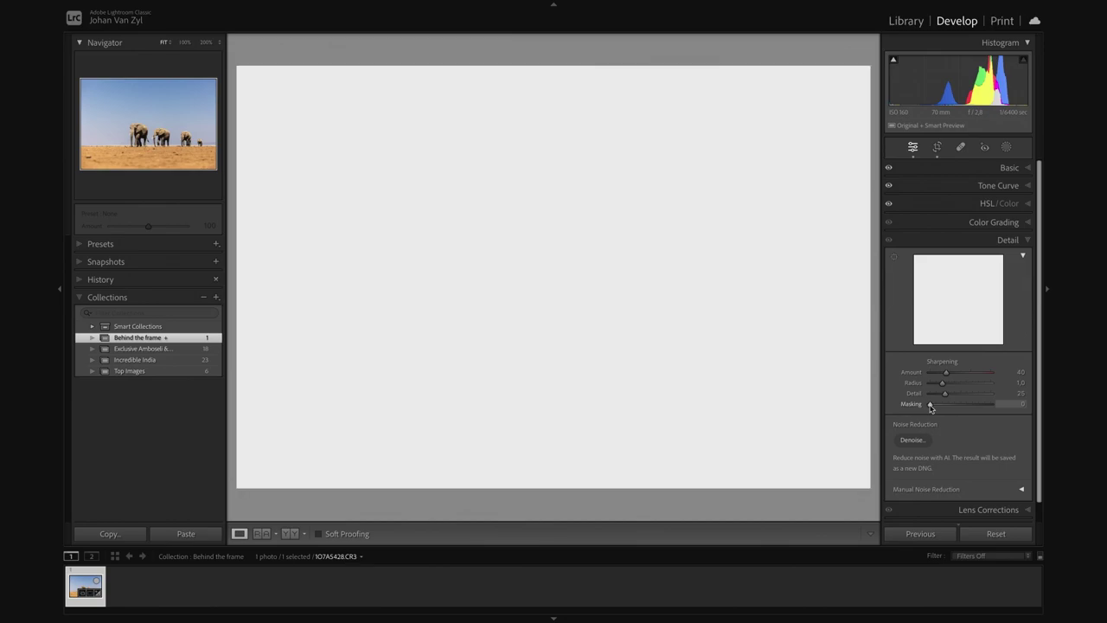
{"action": "left_click_drag", "start_coordinate": [931, 407], "coordinate": [972, 404]}
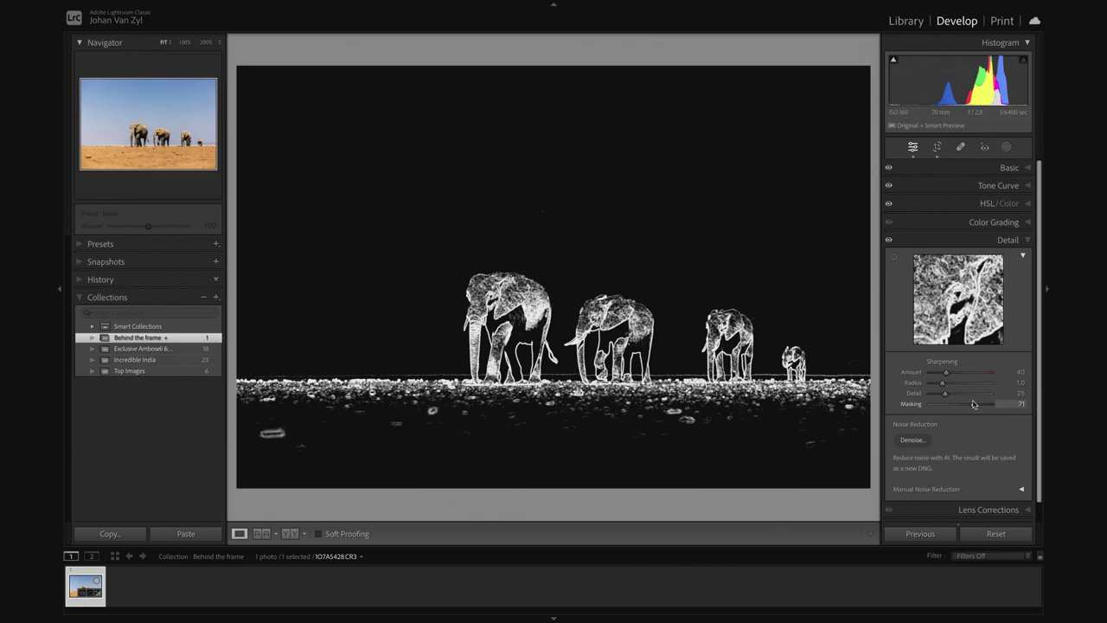
{"action": "left_click_drag", "start_coordinate": [973, 404], "coordinate": [949, 395]}
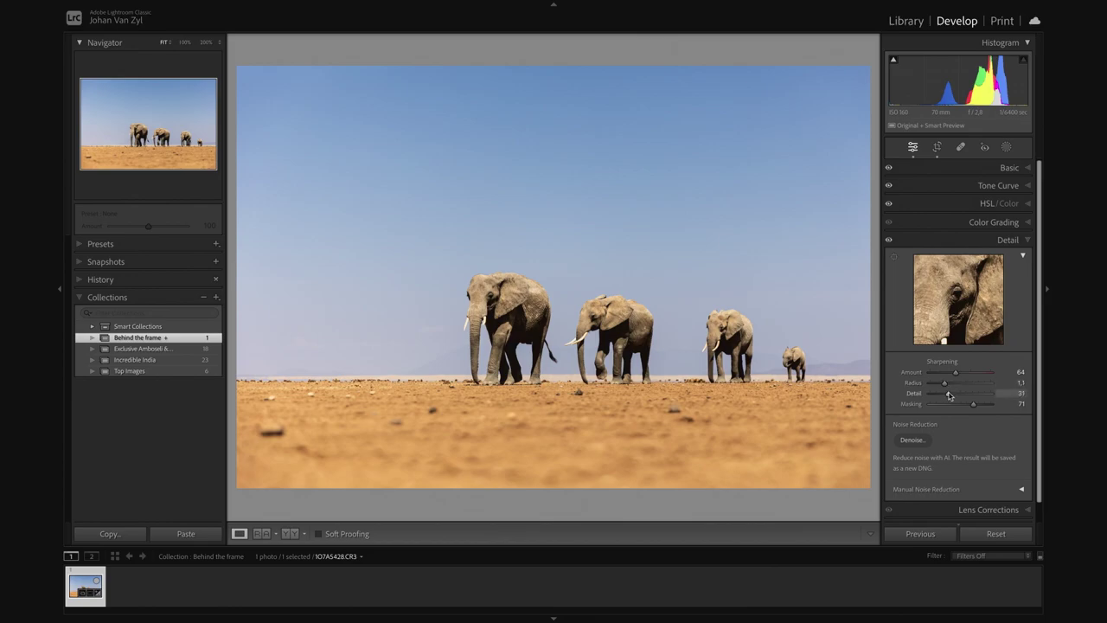
{"action": "scroll", "coordinate": [953, 397], "scroll_direction": "down", "scroll_amount": 1}
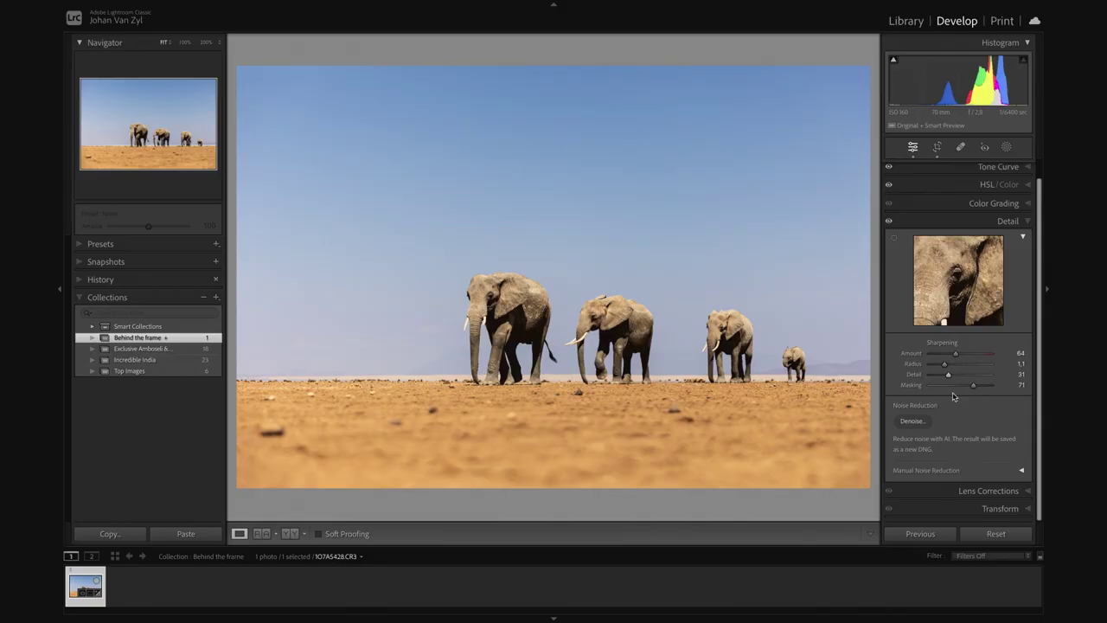
{"action": "key", "text": "backslash"}
{"action": "key", "text": "backslash"}
{"action": "key", "text": "backslash"}
{"action": "key", "text": "backslash"}
{"action": "left_click", "coordinate": [516, 336]}
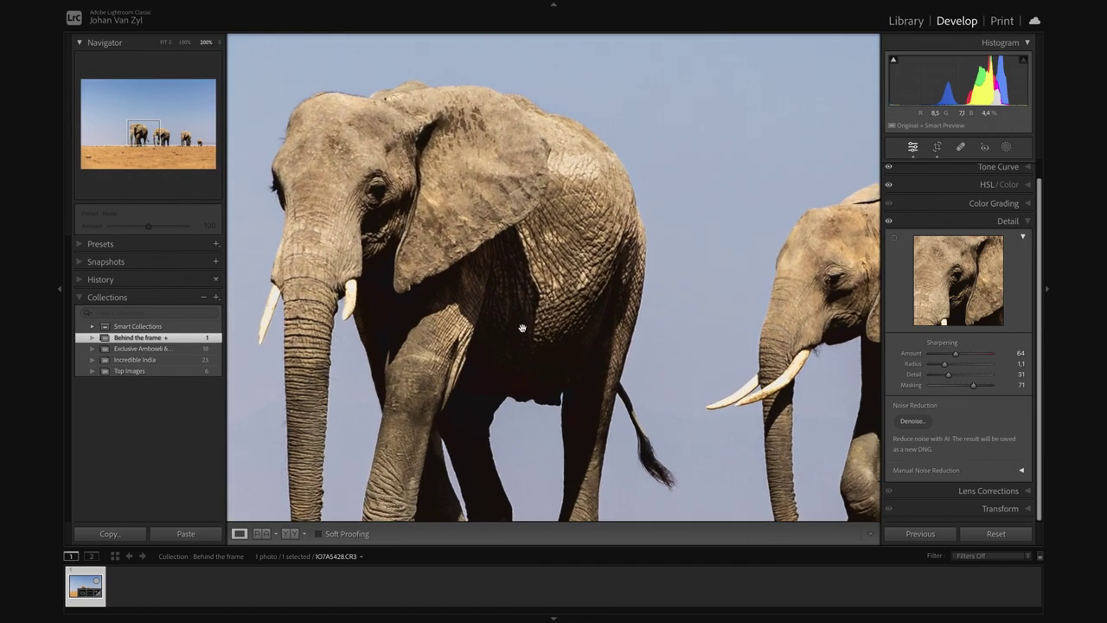
{"action": "left_click", "coordinate": [521, 332]}
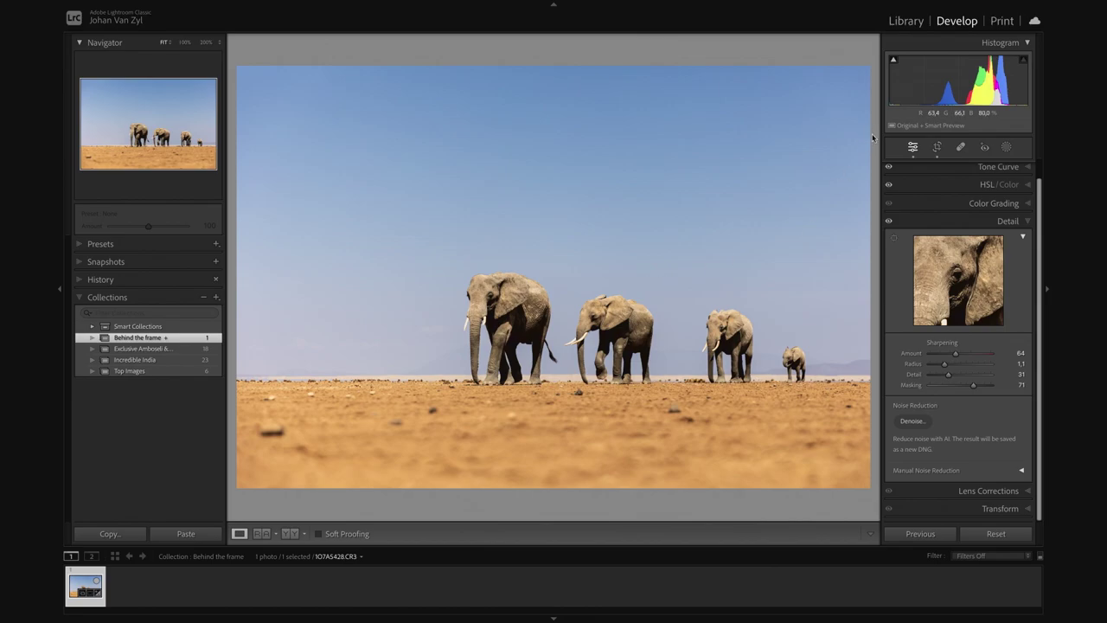
Create a Select Subject mask on the elephants and add a Subtract brush to it
{"action": "left_click", "coordinate": [1007, 149]}
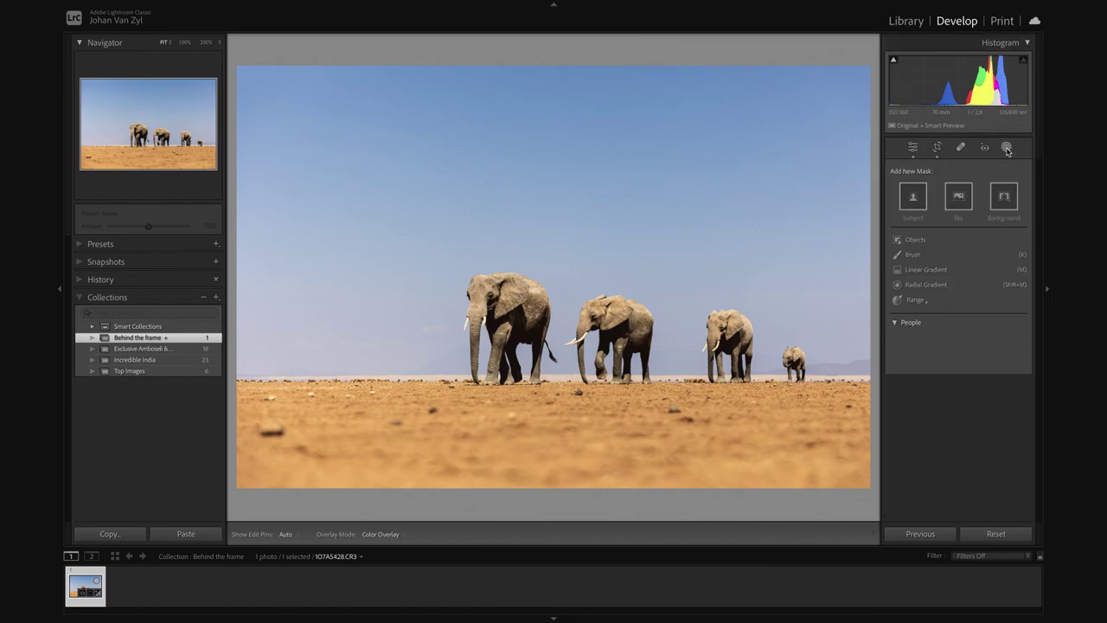
{"action": "left_click", "coordinate": [913, 195]}
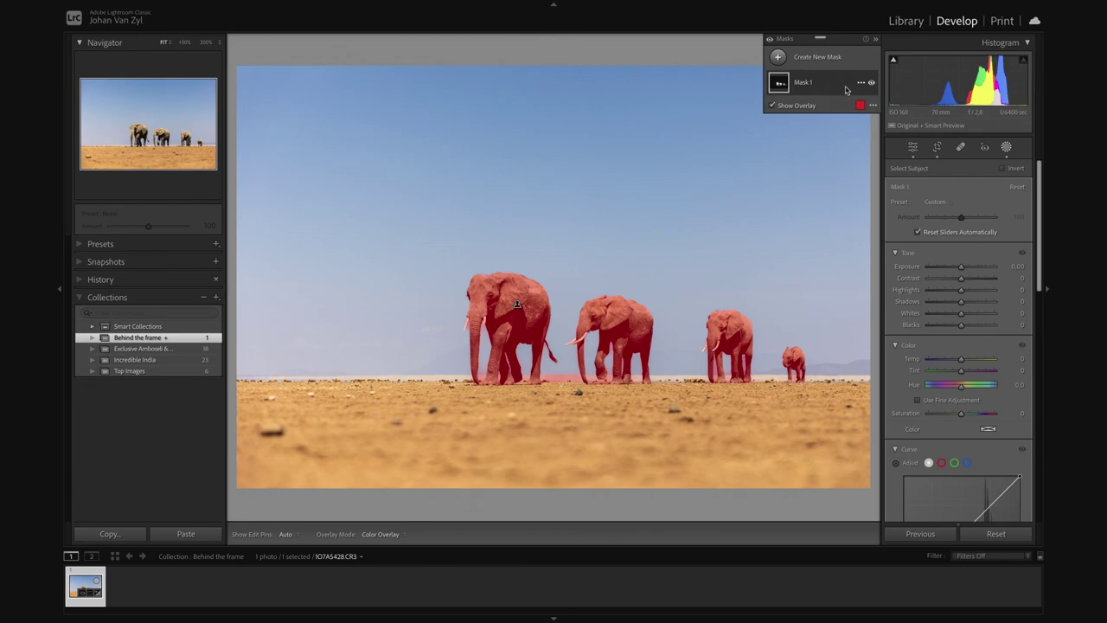
{"action": "left_click", "coordinate": [860, 84]}
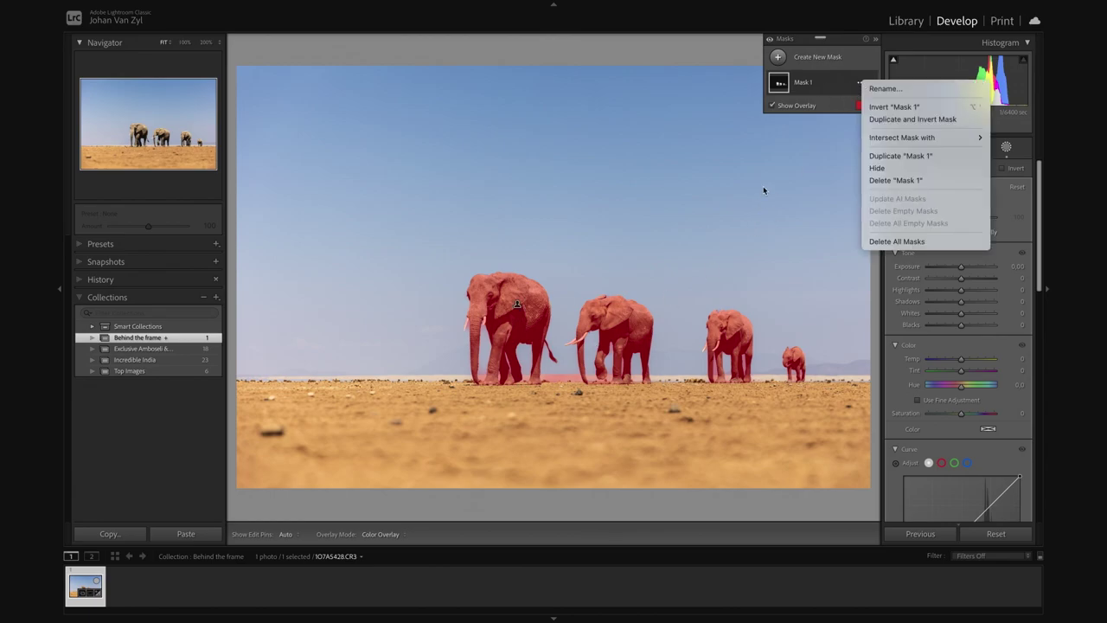
{"action": "left_click", "coordinate": [823, 89]}
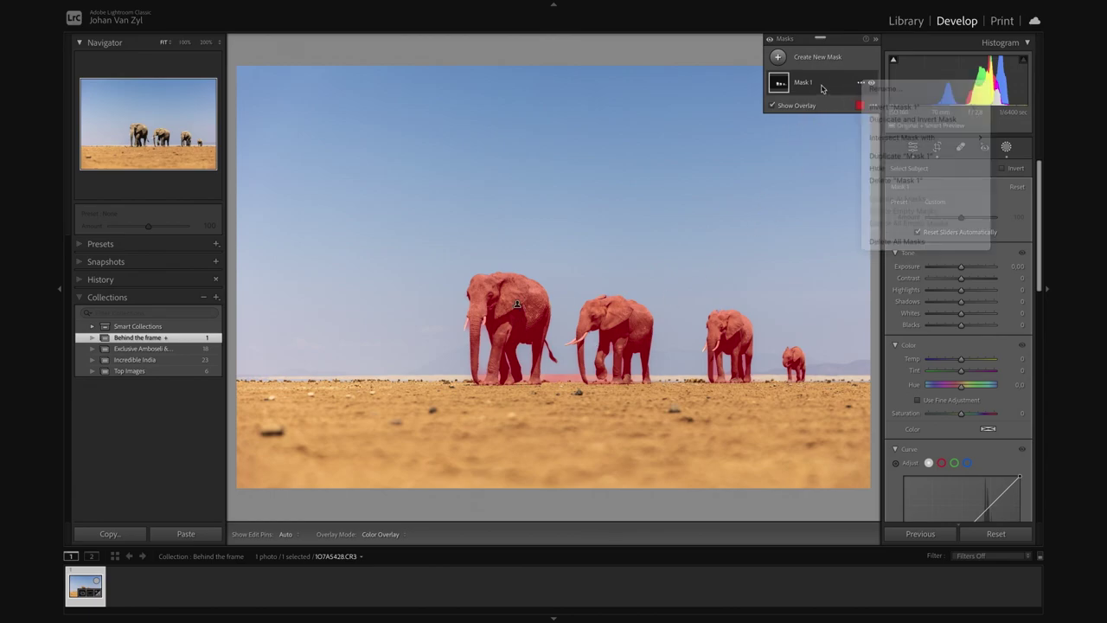
{"action": "left_click", "coordinate": [852, 117]}
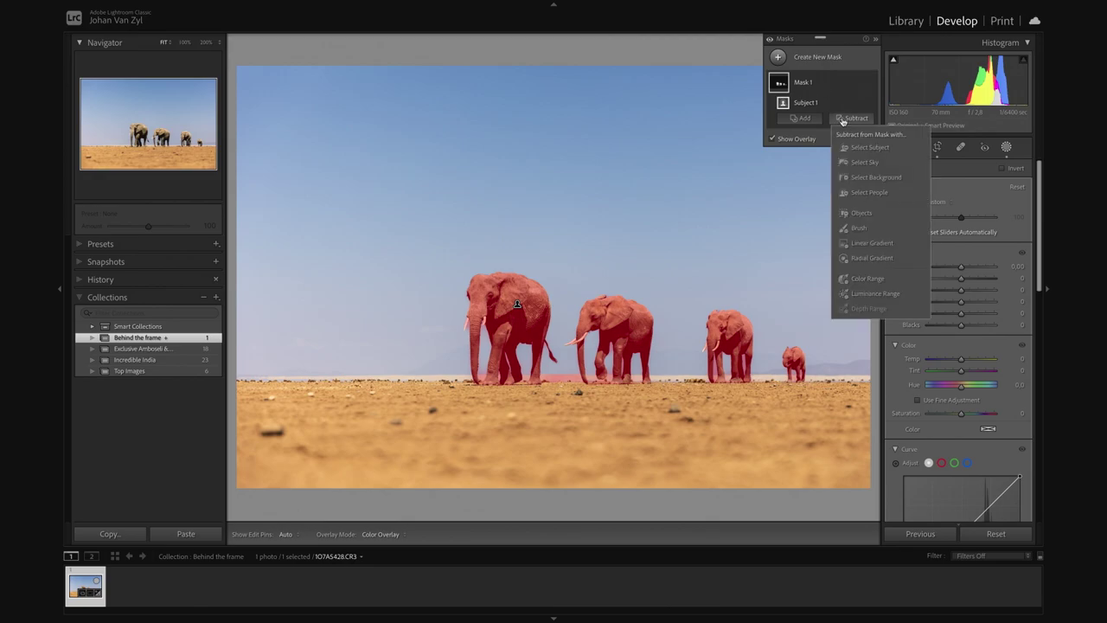
{"action": "left_click", "coordinate": [859, 228]}
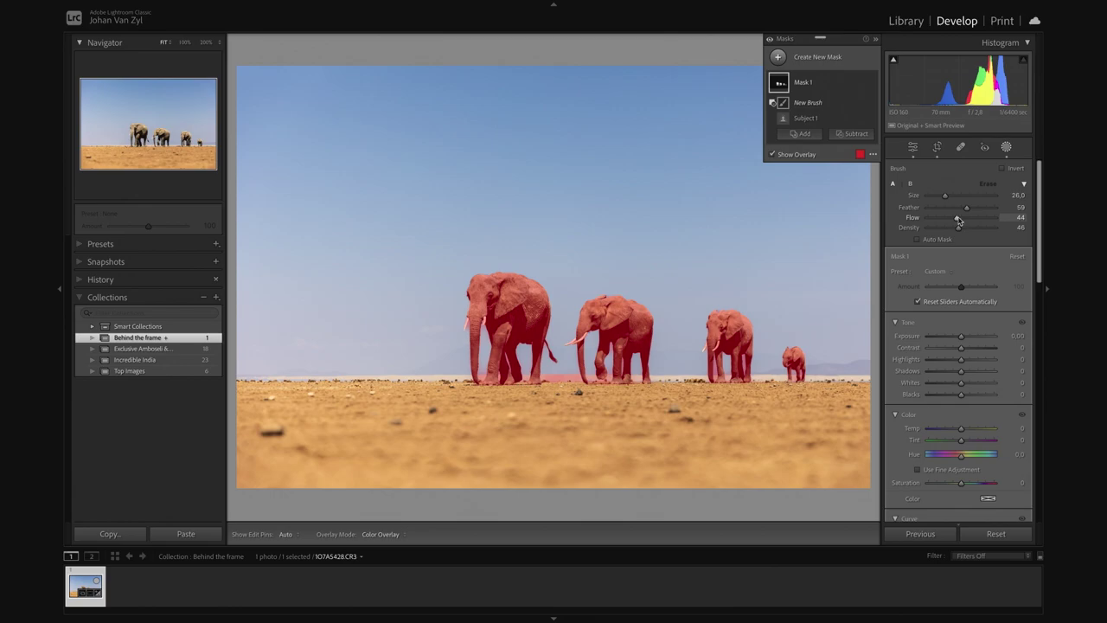
Zoom to 200% and erase the mask spill from the ground beside the trunk
{"action": "mouse_move", "coordinate": [956, 217]}
{"action": "left_mouse_down"}
{"action": "mouse_move", "coordinate": [984, 217]}
{"action": "mouse_move", "coordinate": [985, 230]}
{"action": "left_mouse_up"}
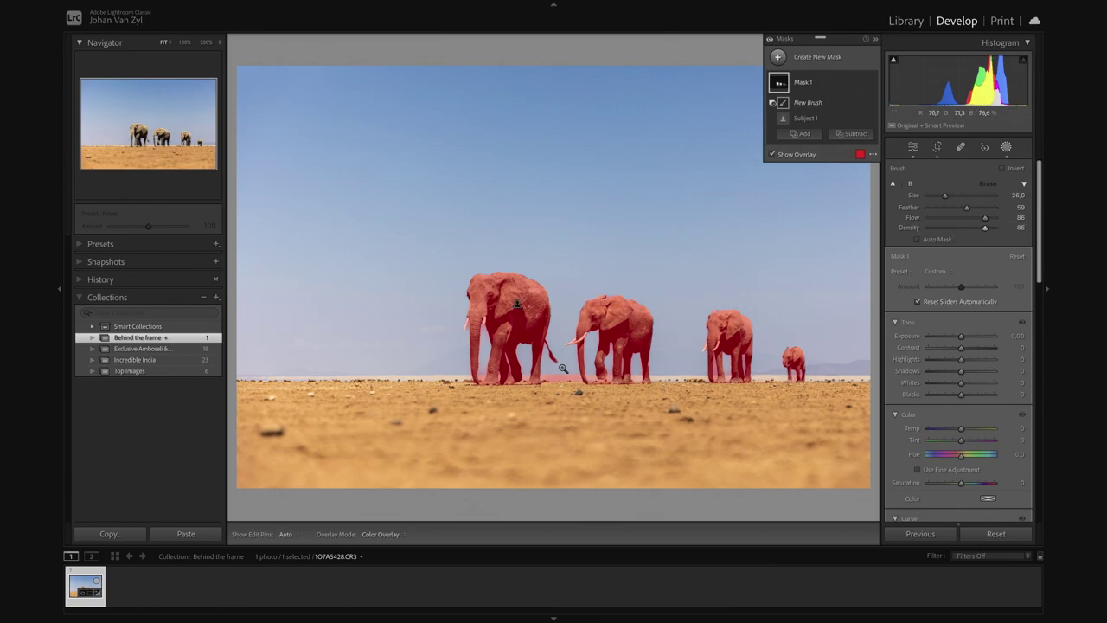
{"action": "key", "text": "z"}
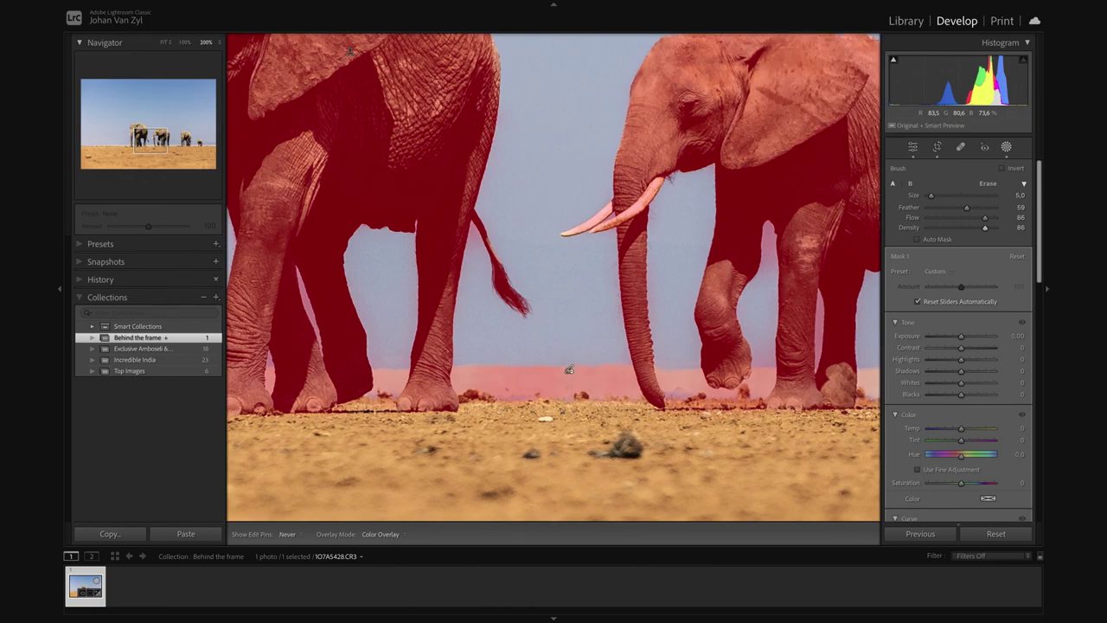
{"action": "key", "text": "h"}
{"action": "mouse_move", "coordinate": [567, 370]}
{"action": "left_mouse_down"}
{"action": "mouse_move", "coordinate": [562, 409]}
{"action": "mouse_move", "coordinate": [571, 363]}
{"action": "left_mouse_up"}
{"action": "key", "text": "h"}
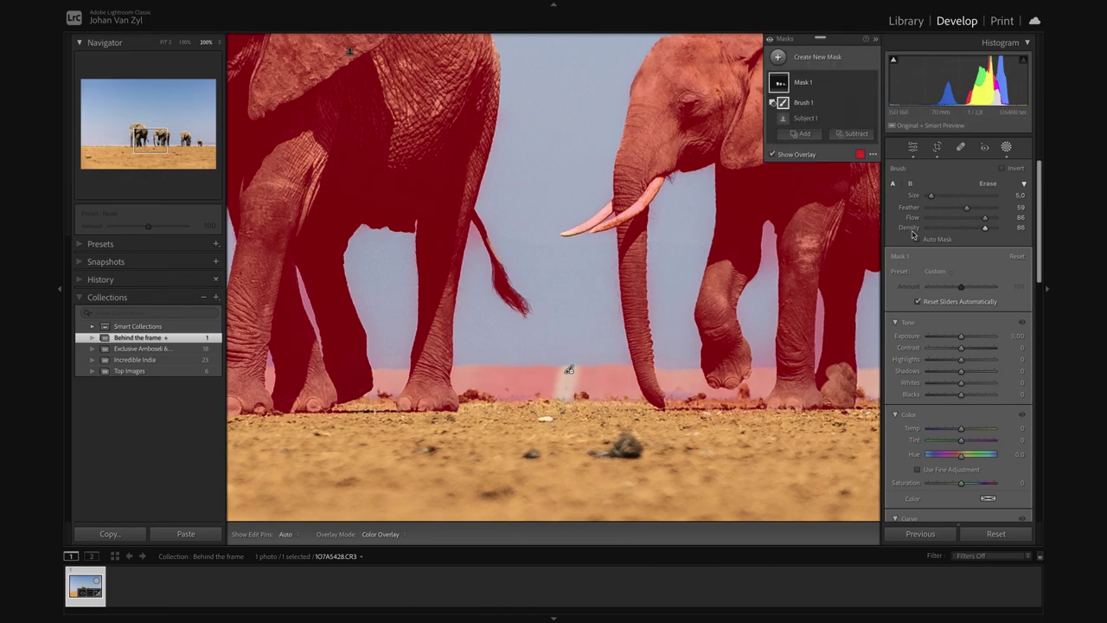
{"action": "left_click_drag", "start_coordinate": [987, 217], "coordinate": [950, 229]}
{"action": "key", "text": "h"}
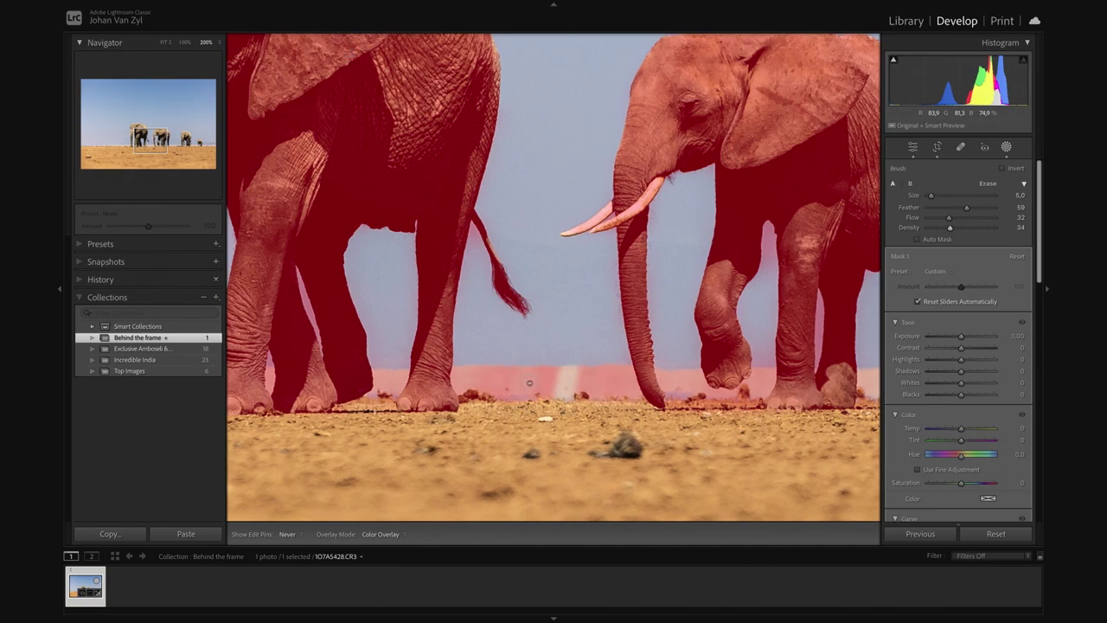
{"action": "key", "text": "h"}
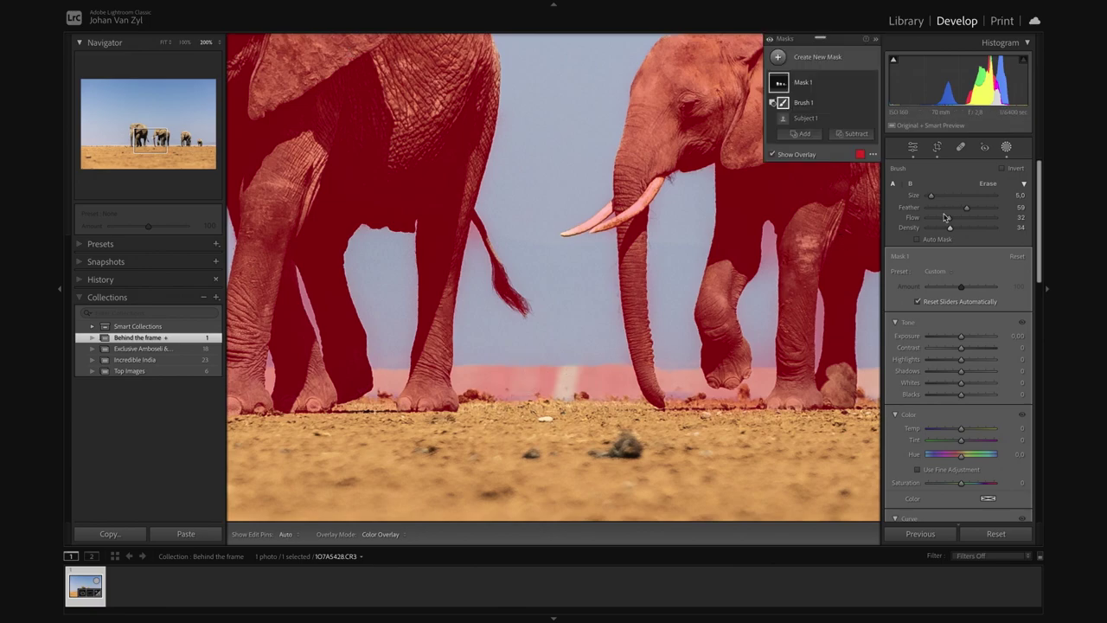
Set brush Flow to 100 and Size 12, erasing the mask along the strip behind the feet
{"action": "left_click_drag", "start_coordinate": [949, 222], "coordinate": [1012, 227]}
{"action": "key", "text": "h"}
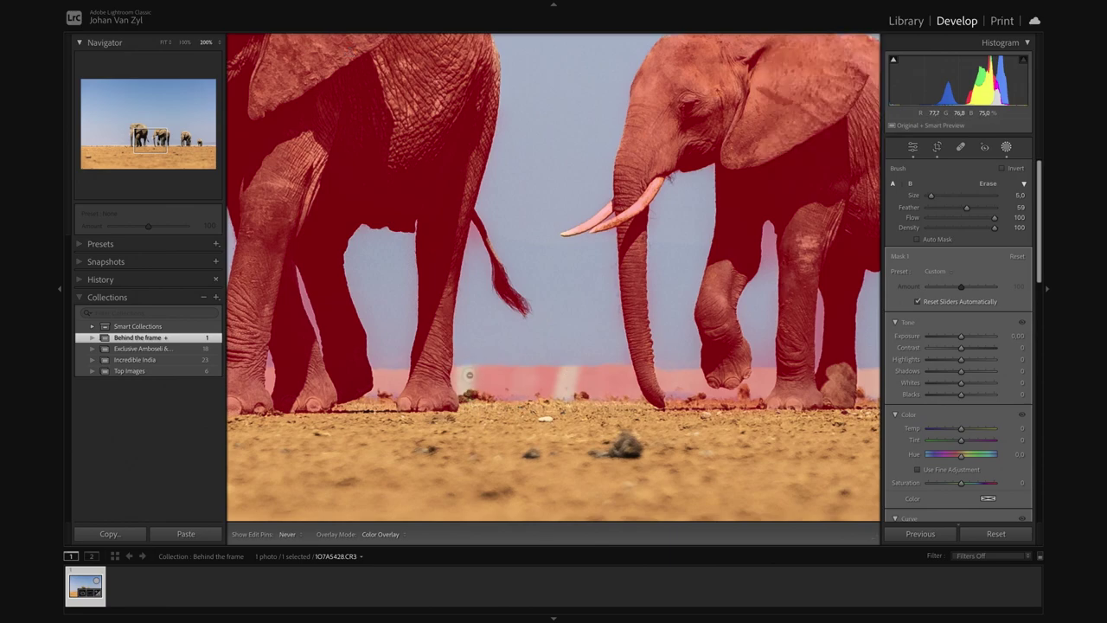
{"action": "mouse_move", "coordinate": [468, 374]}
{"action": "left_mouse_down"}
{"action": "mouse_move", "coordinate": [489, 355]}
{"action": "mouse_move", "coordinate": [510, 385]}
{"action": "mouse_move", "coordinate": [531, 370]}
{"action": "mouse_move", "coordinate": [525, 380]}
{"action": "mouse_move", "coordinate": [621, 389]}
{"action": "left_mouse_up"}
{"action": "key", "text": "h"}
{"action": "key", "text": "bracketright"}
{"action": "key", "text": "h"}
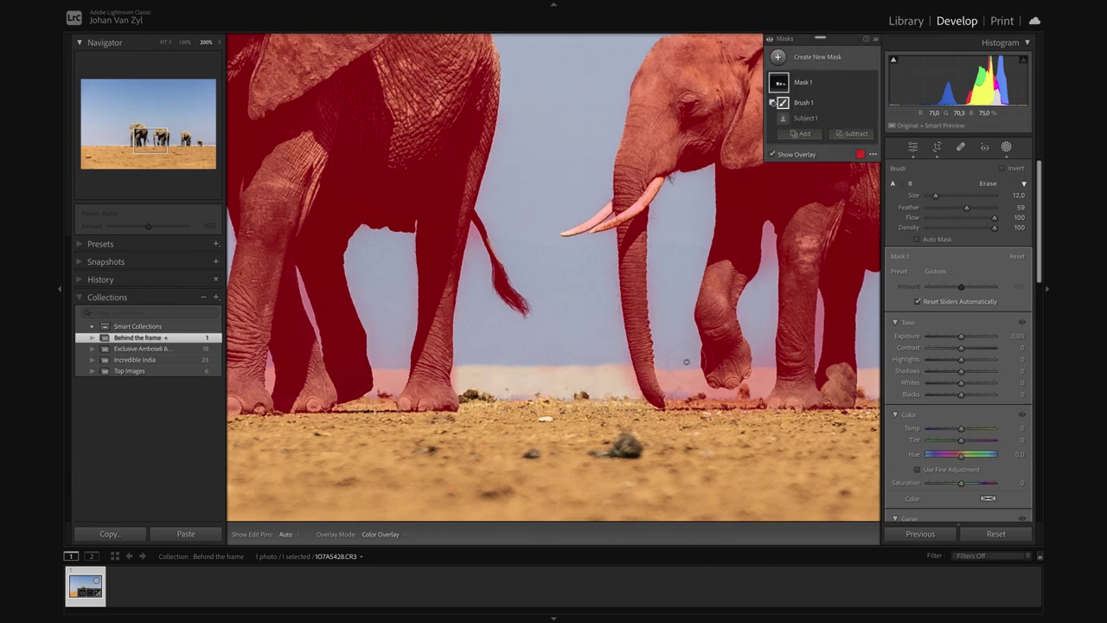
Erase mask spill between the trunk and front foot, then check the mask at Fit view
{"action": "mouse_move", "coordinate": [677, 359]}
{"action": "left_mouse_down"}
{"action": "mouse_move", "coordinate": [699, 401]}
{"action": "mouse_move", "coordinate": [744, 408]}
{"action": "left_mouse_up"}
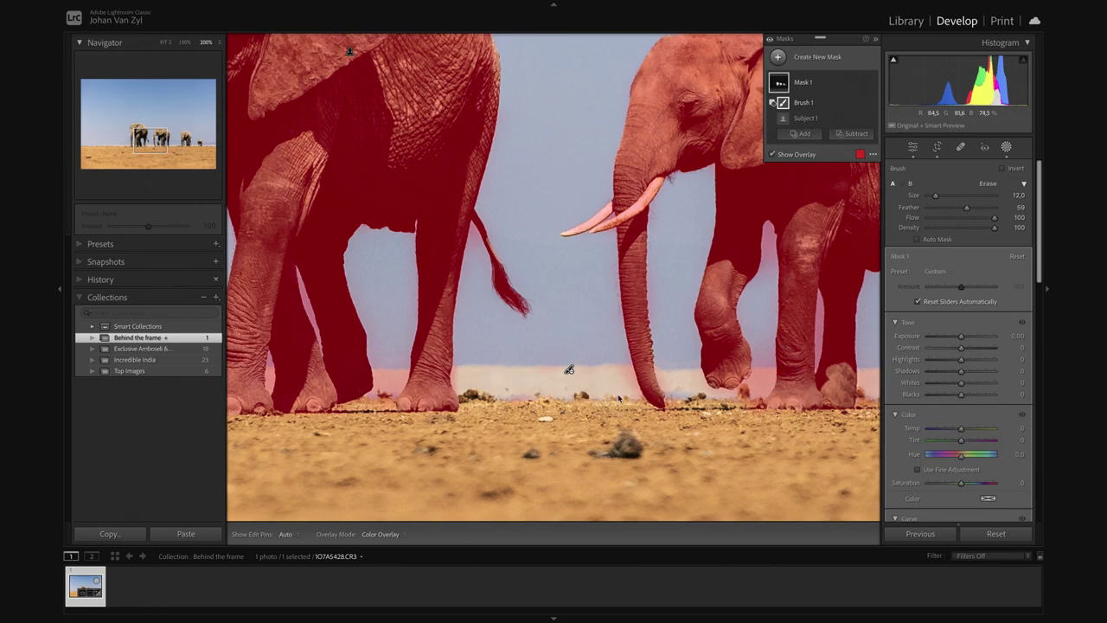
{"action": "left_click_drag", "start_coordinate": [640, 389], "coordinate": [480, 392]}
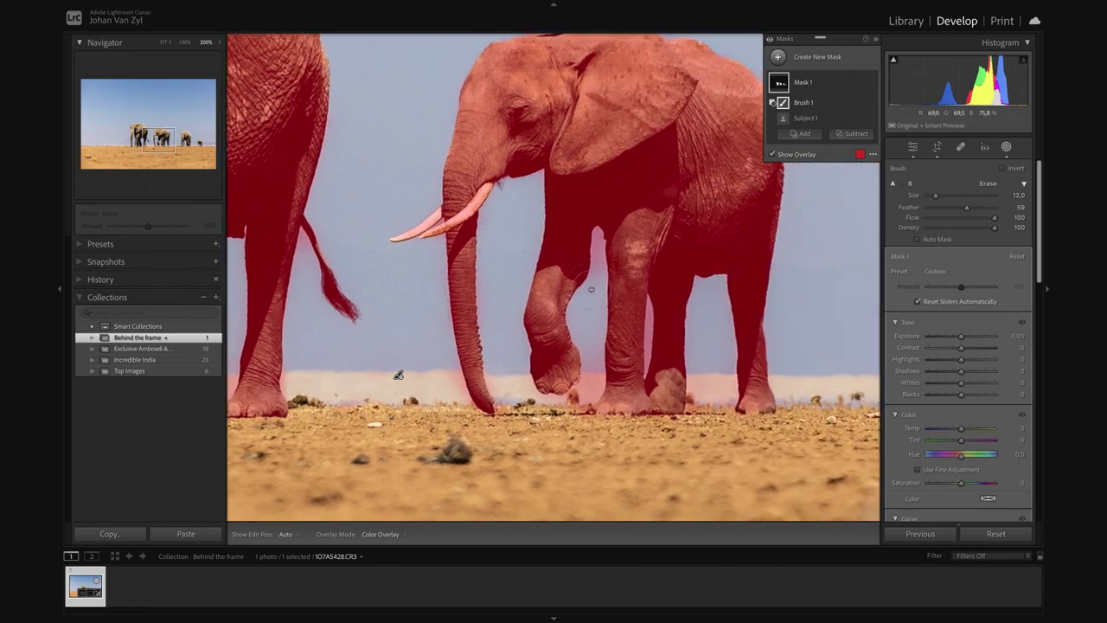
{"action": "scroll", "coordinate": [593, 293], "scroll_direction": "down", "scroll_amount": 3}
{"action": "key", "text": "h"}
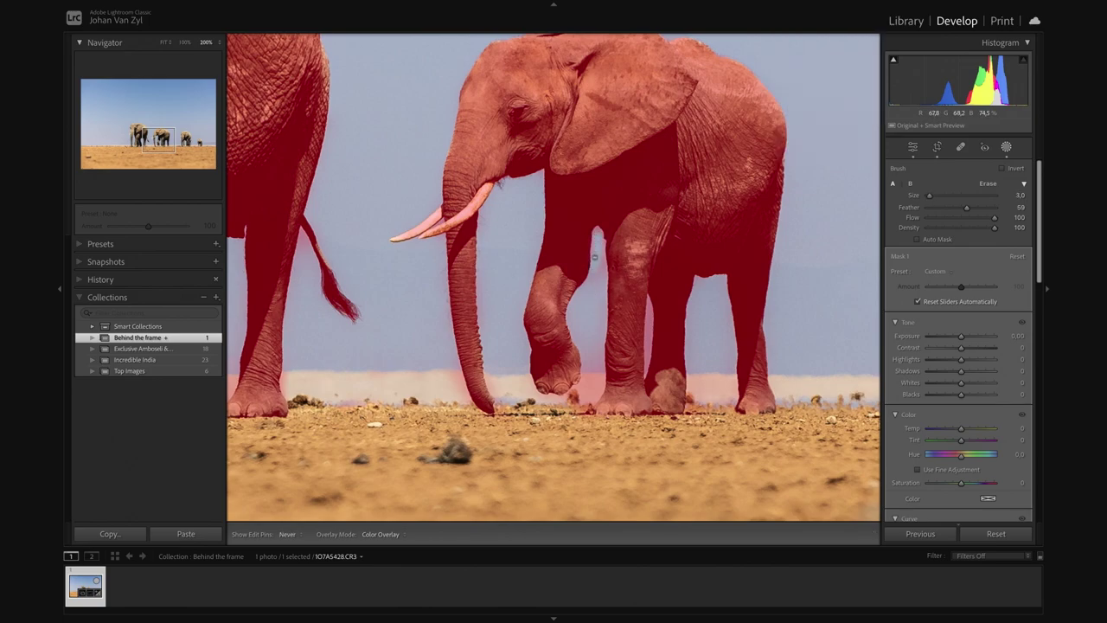
{"action": "key", "text": "h"}
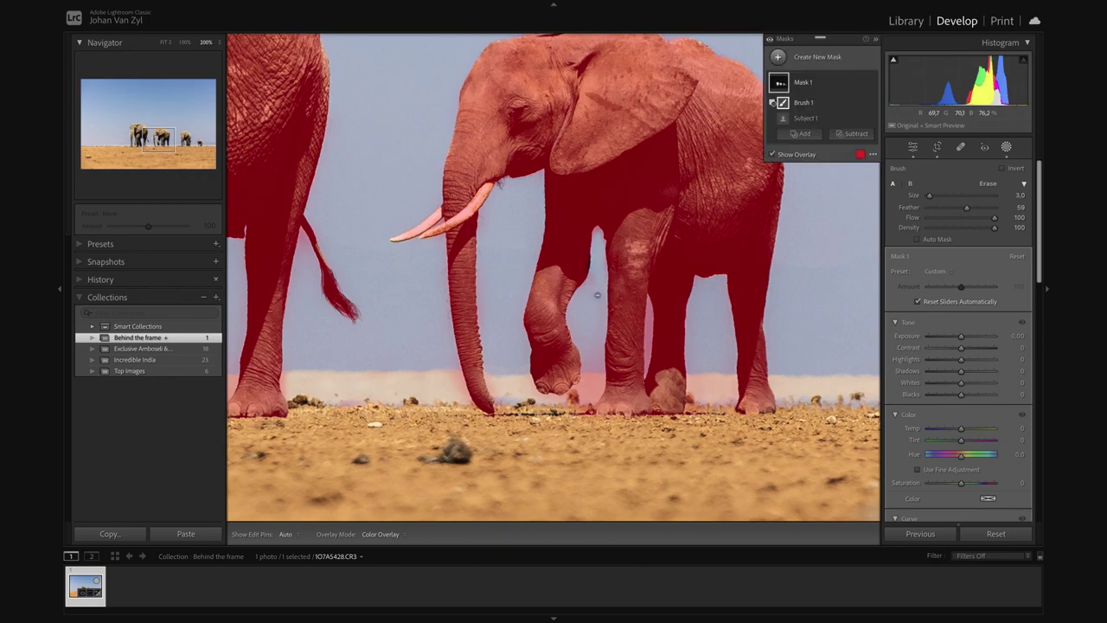
{"action": "key", "text": "h"}
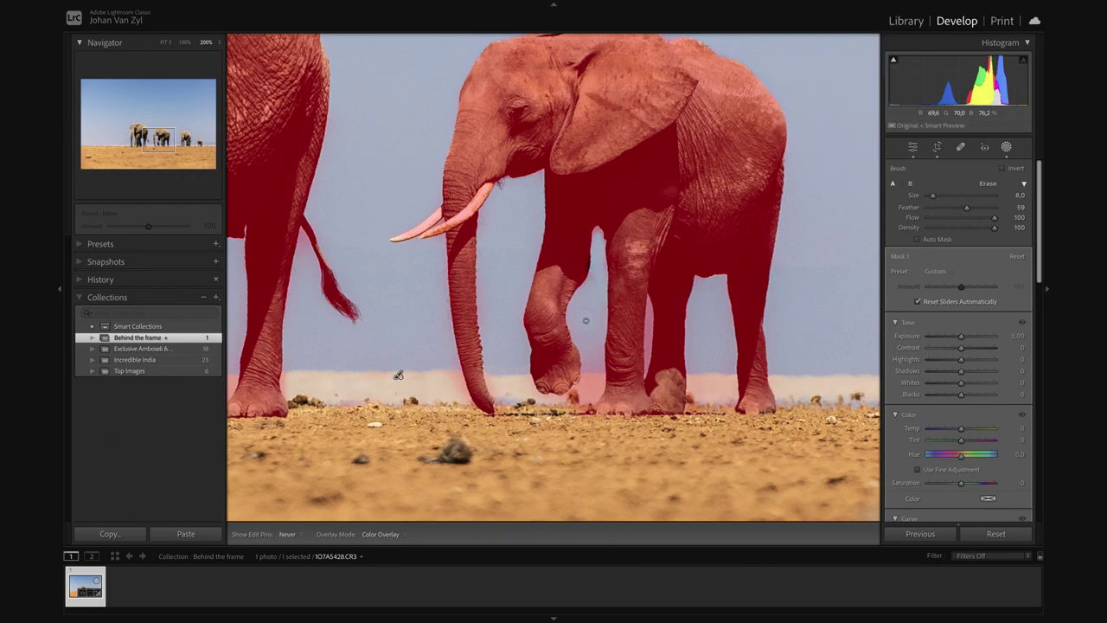
{"action": "key", "text": "h"}
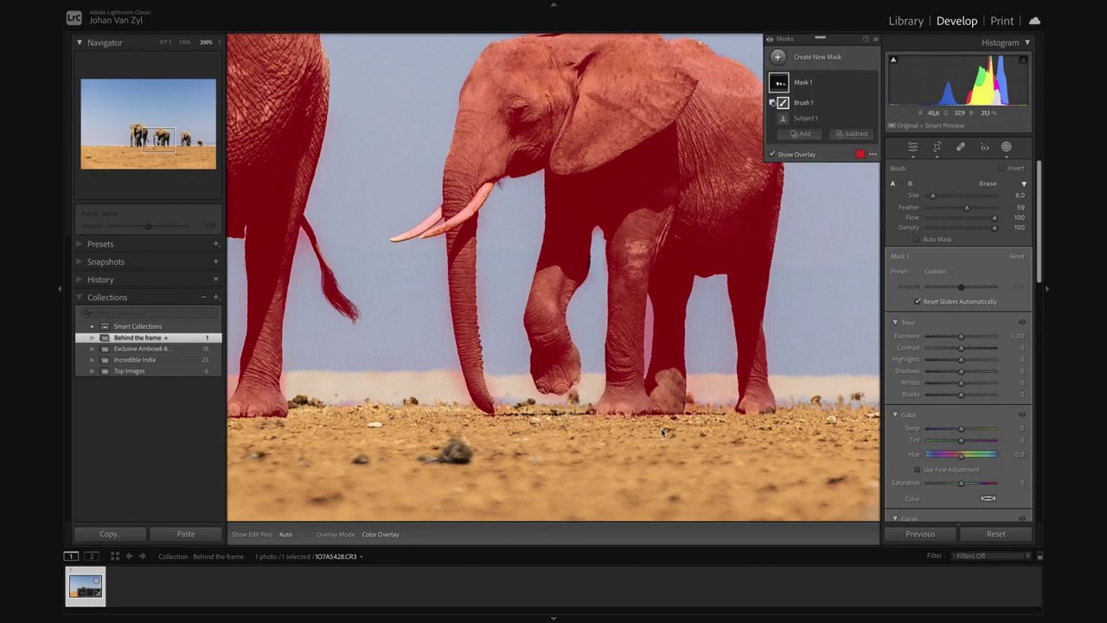
{"action": "key", "text": "z"}
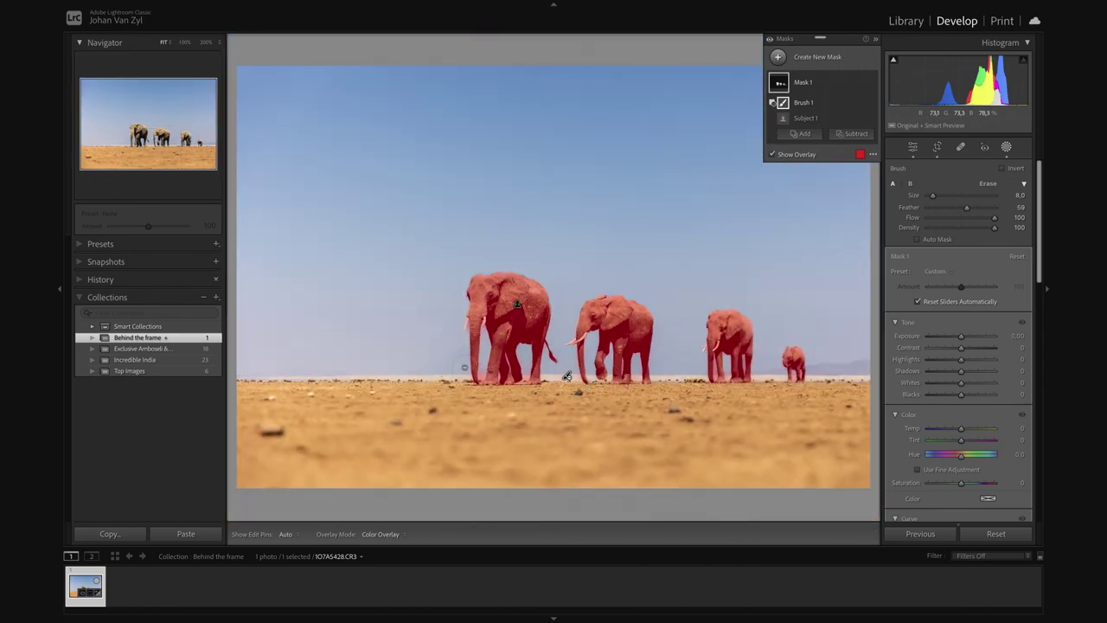
{"action": "key", "text": "z"}
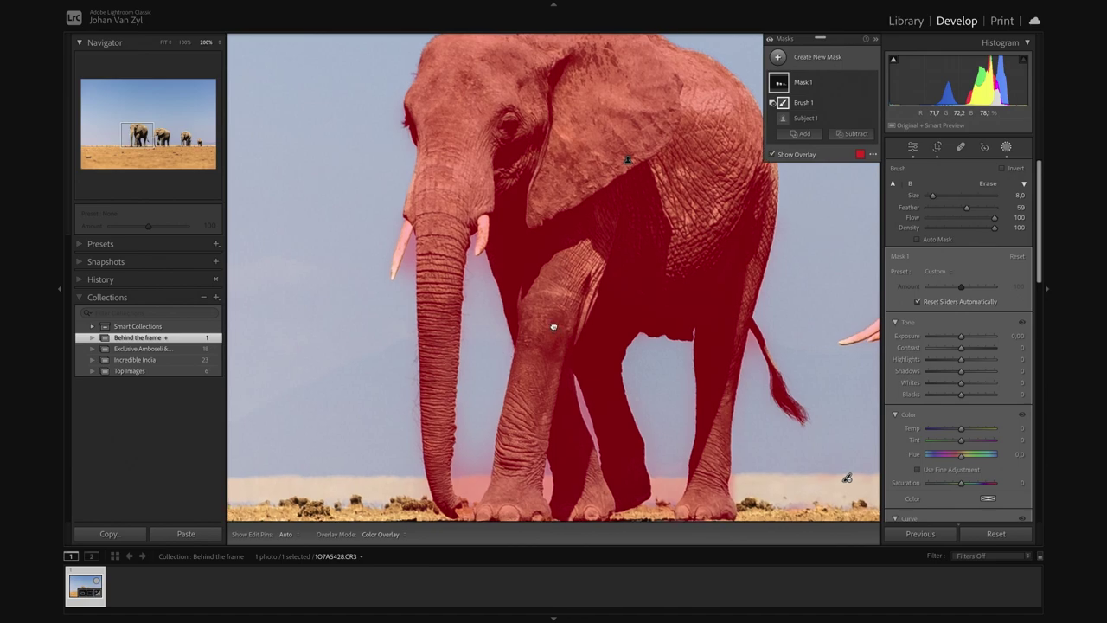
{"action": "key", "text": "h"}
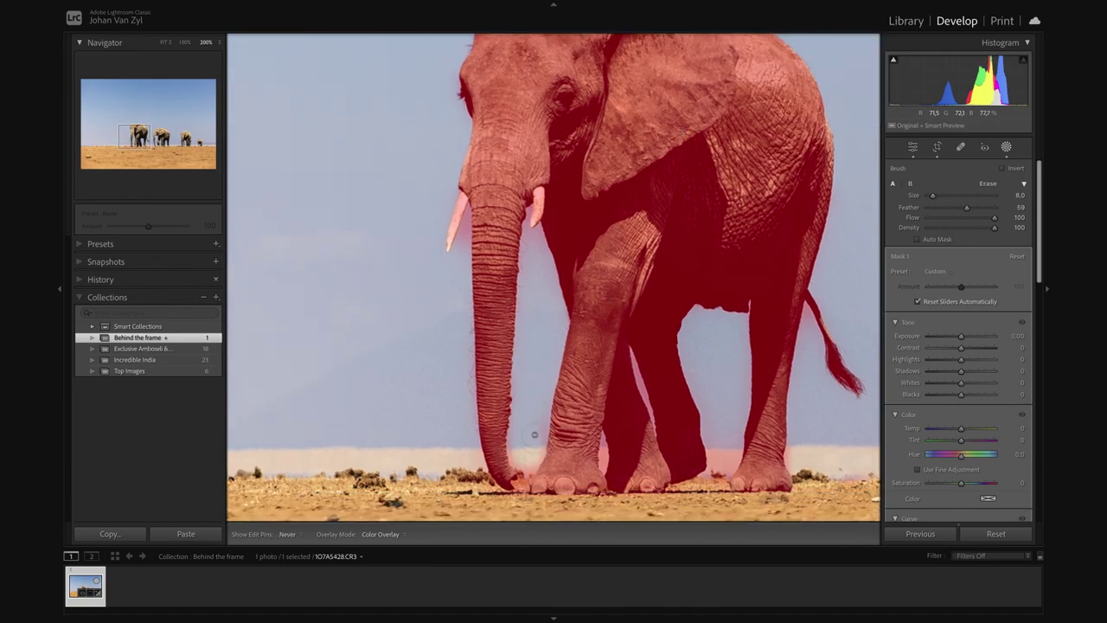
{"action": "key", "text": "h"}
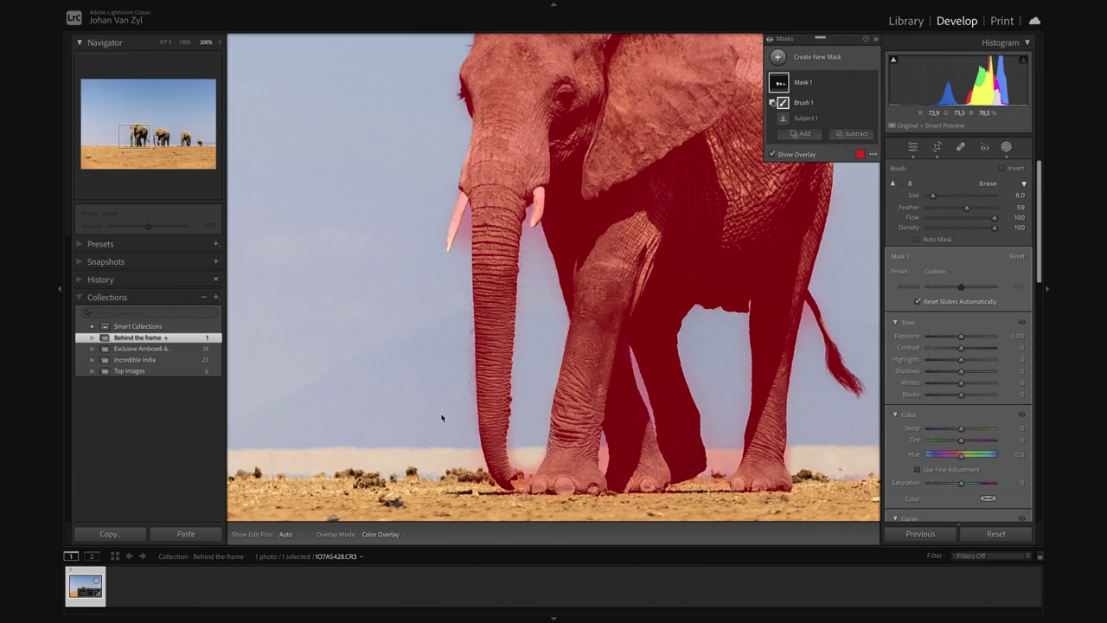
{"action": "key", "text": "z"}
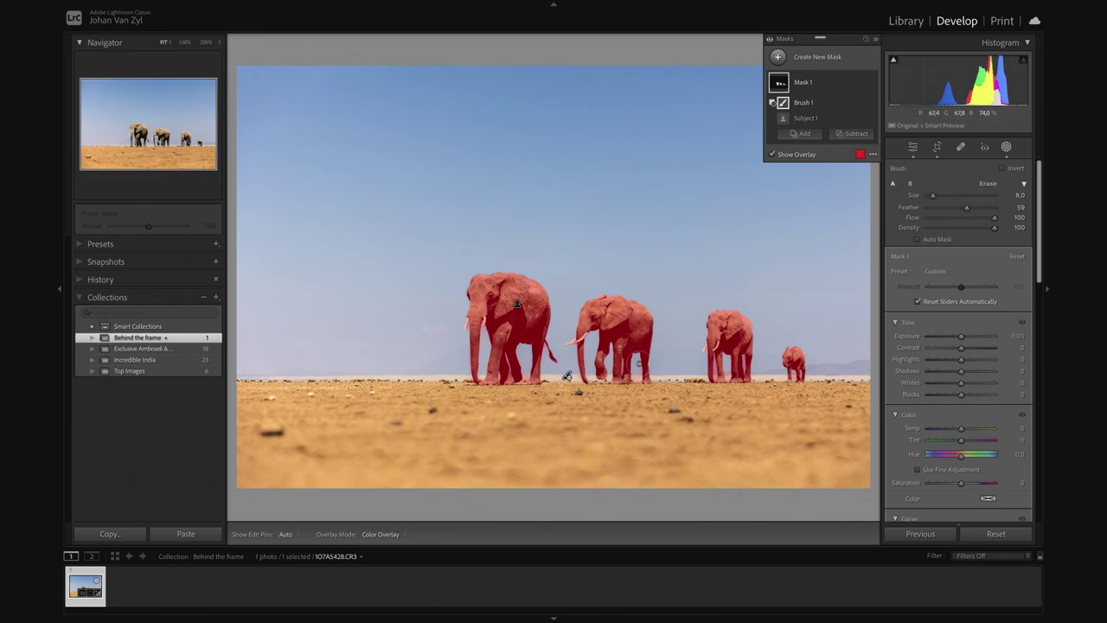
Hide the mask overlay and set the mask's Shadows to 41 and Blacks to -7
{"action": "key", "text": "o"}
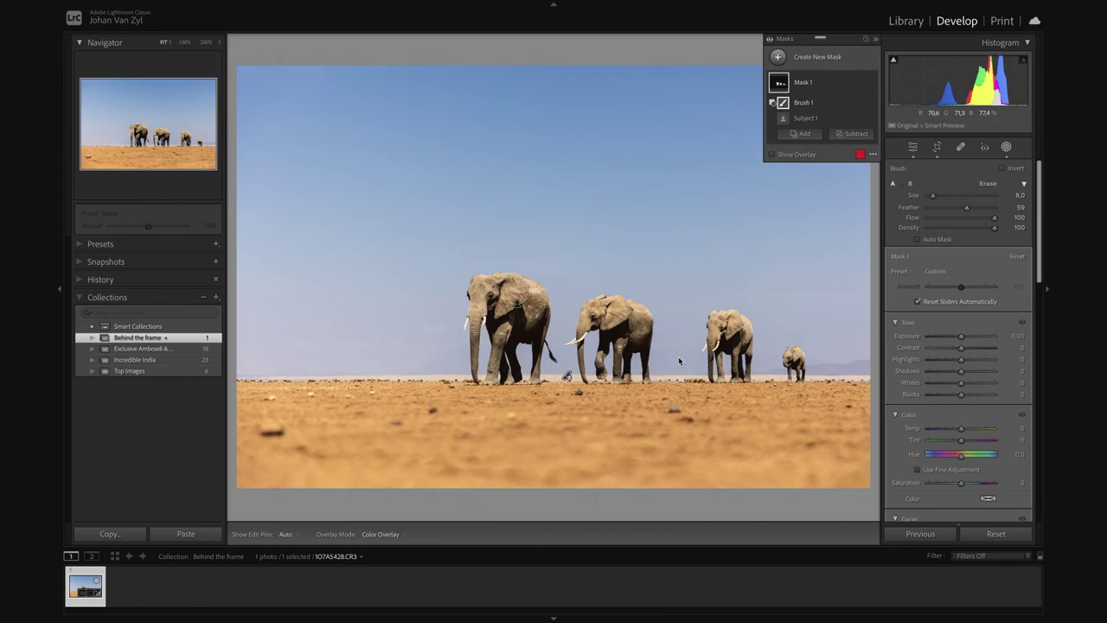
{"action": "key", "text": "h"}
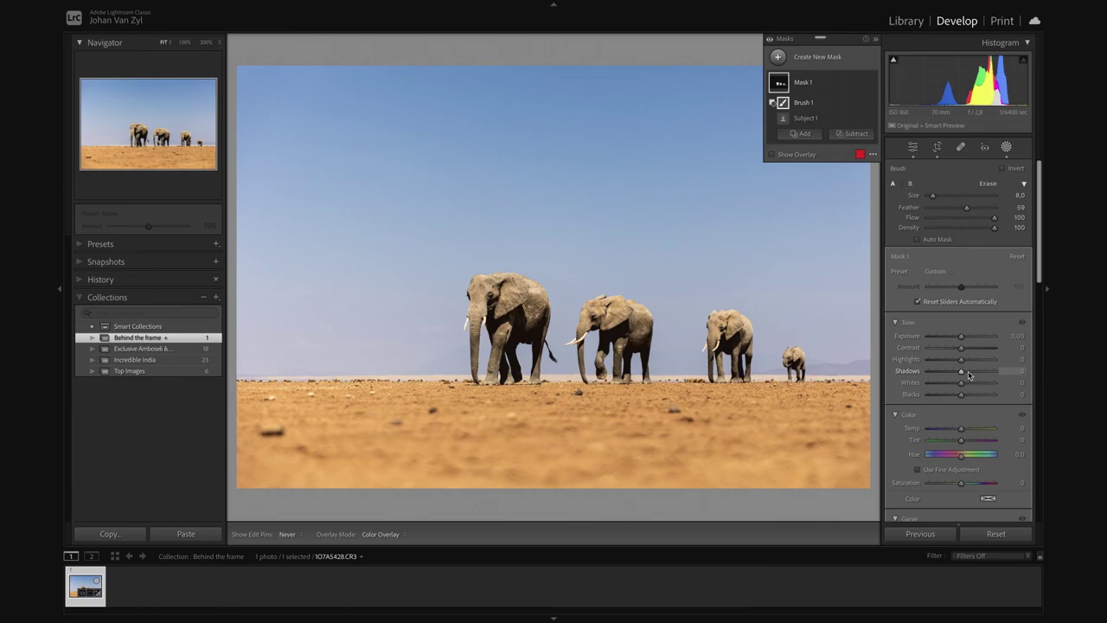
{"action": "left_click_drag", "start_coordinate": [969, 373], "coordinate": [1045, 371]}
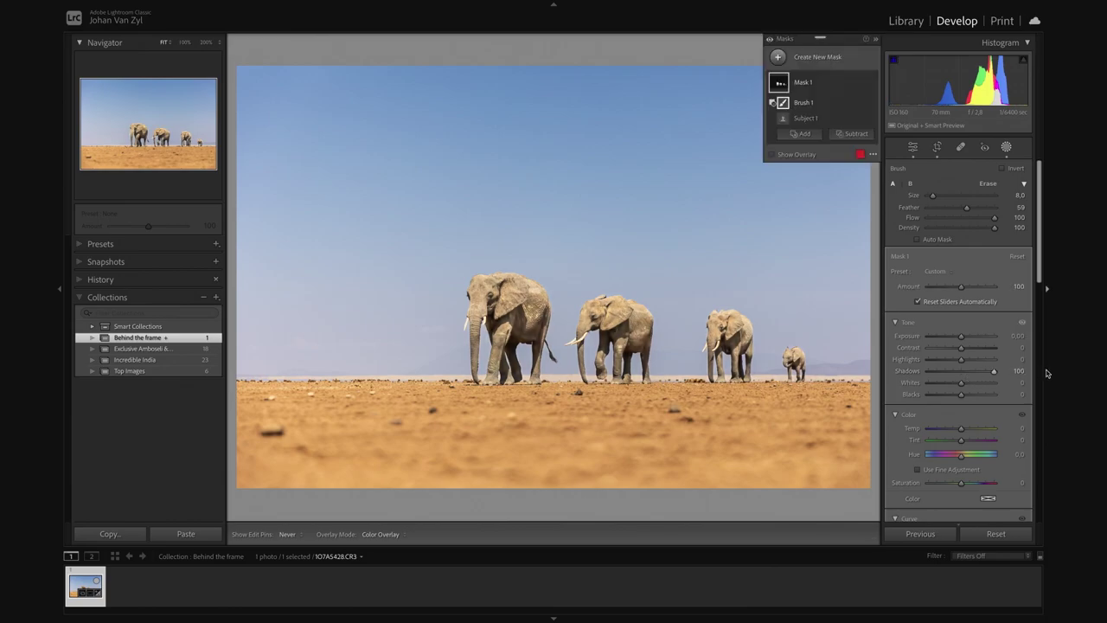
{"action": "left_click_drag", "start_coordinate": [994, 374], "coordinate": [983, 375]}
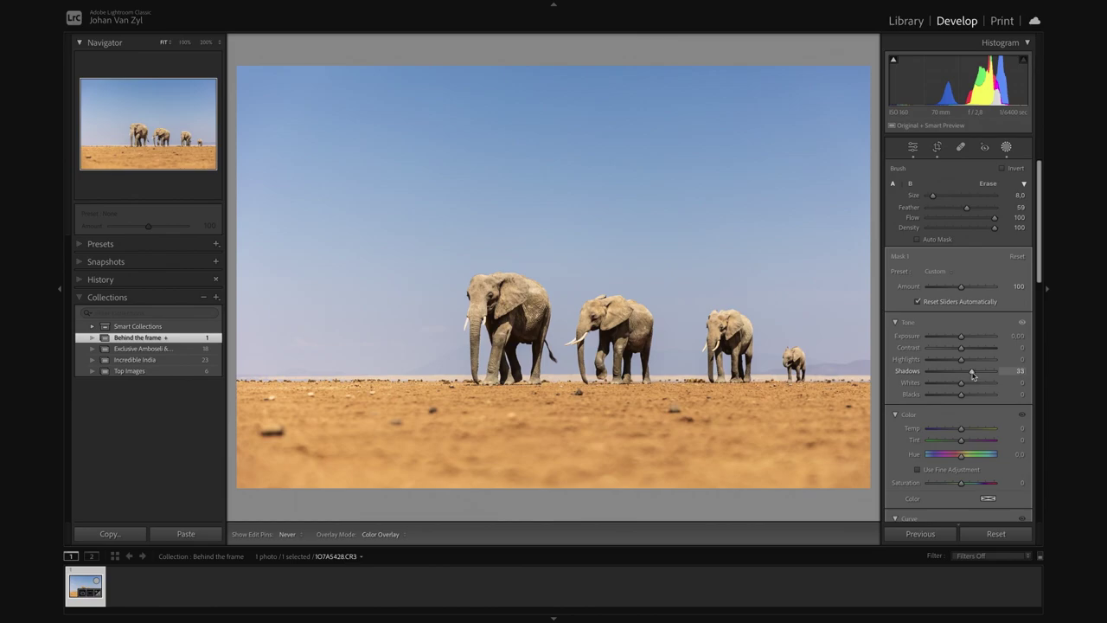
{"action": "left_click_drag", "start_coordinate": [973, 373], "coordinate": [962, 398]}
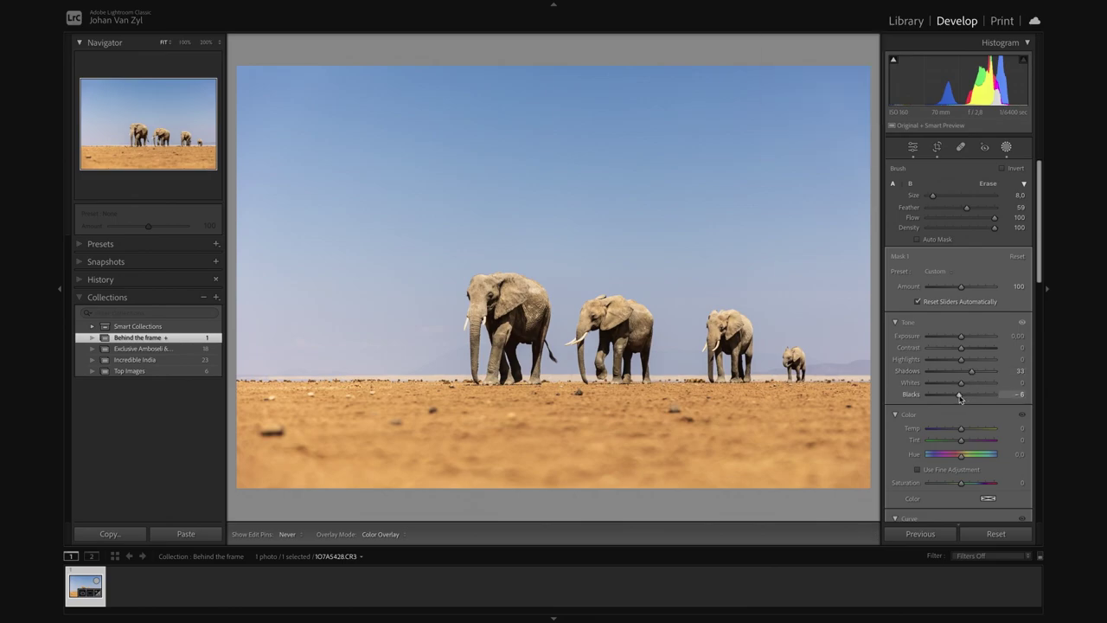
{"action": "left_click_drag", "start_coordinate": [958, 398], "coordinate": [961, 398]}
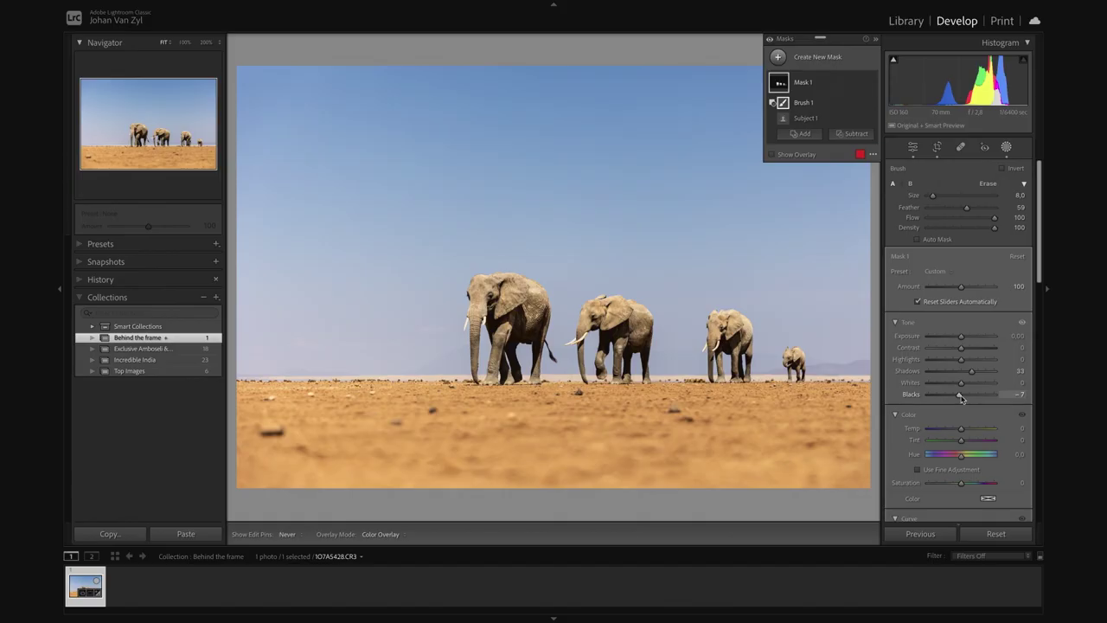
{"action": "left_click_drag", "start_coordinate": [959, 397], "coordinate": [977, 374]}
Give Mask 1 Sharpness +11, comparing with the mask off and on, then deselect it
{"action": "left_click", "coordinate": [871, 84]}
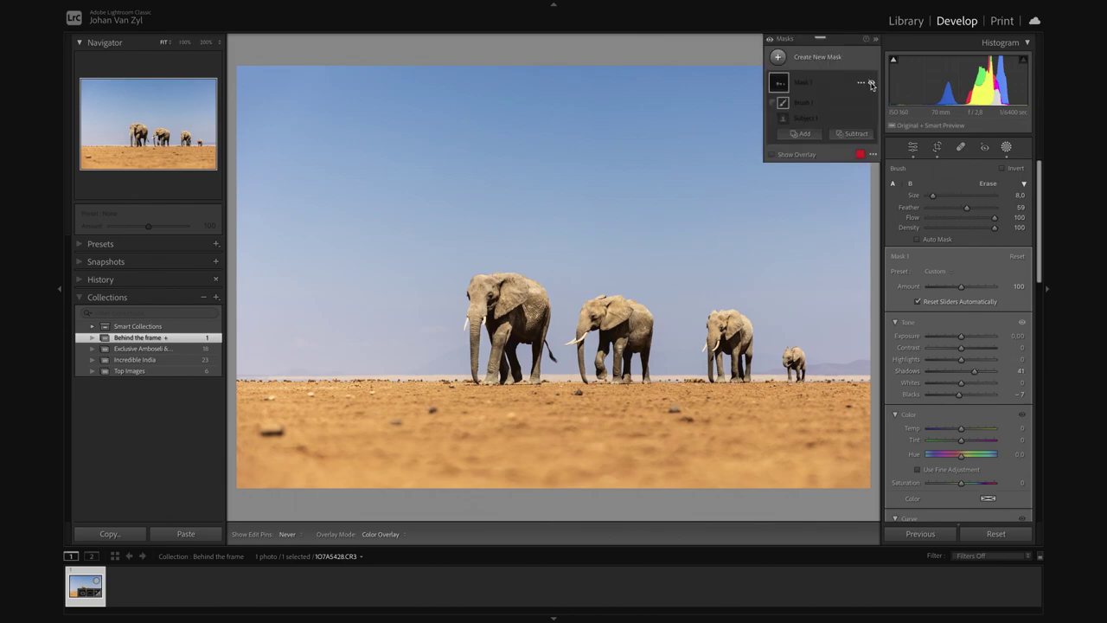
{"action": "left_click", "coordinate": [872, 84]}
{"action": "left_click", "coordinate": [872, 84]}
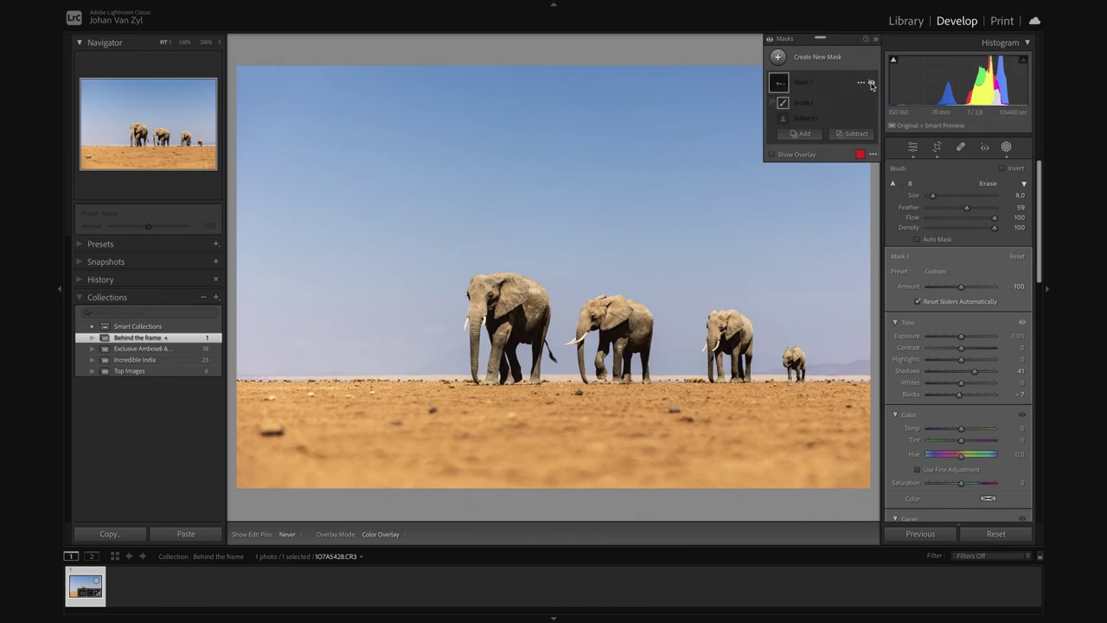
{"action": "left_click", "coordinate": [872, 84]}
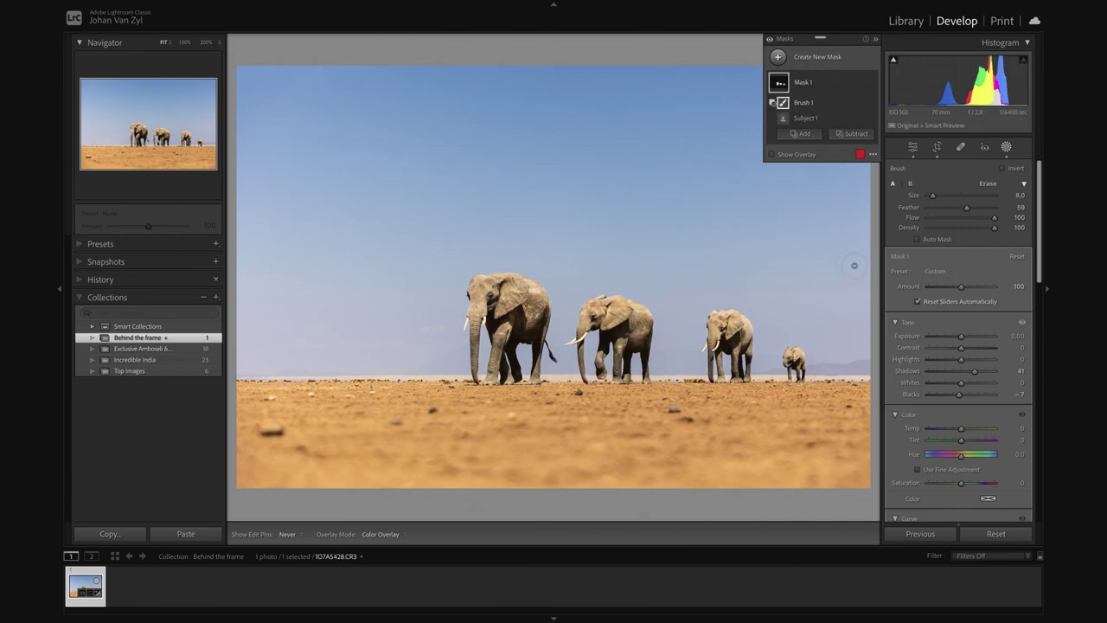
{"action": "scroll", "coordinate": [967, 415], "scroll_direction": "down", "scroll_amount": 5}
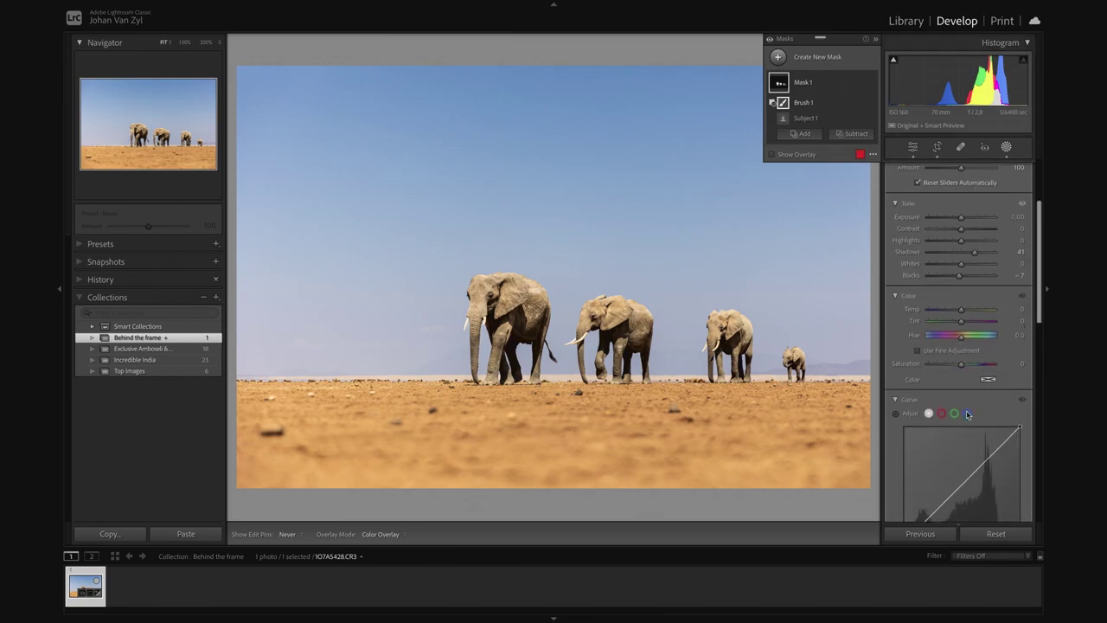
{"action": "scroll", "coordinate": [968, 415], "scroll_direction": "down", "scroll_amount": 3}
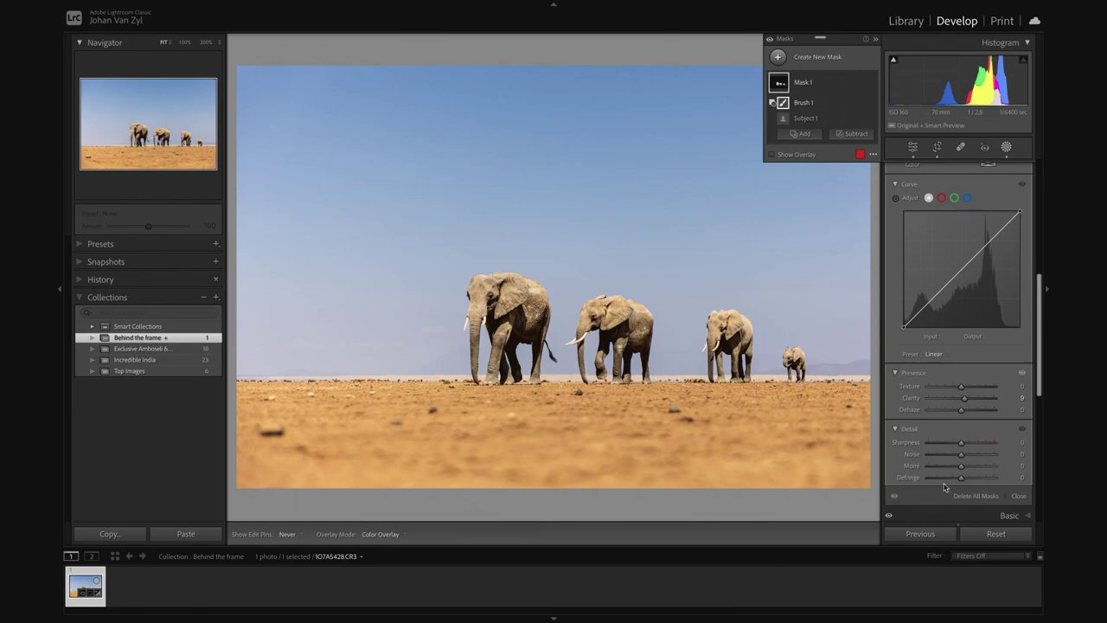
{"action": "left_click_drag", "start_coordinate": [959, 443], "coordinate": [965, 443]}
{"action": "left_click", "coordinate": [871, 84]}
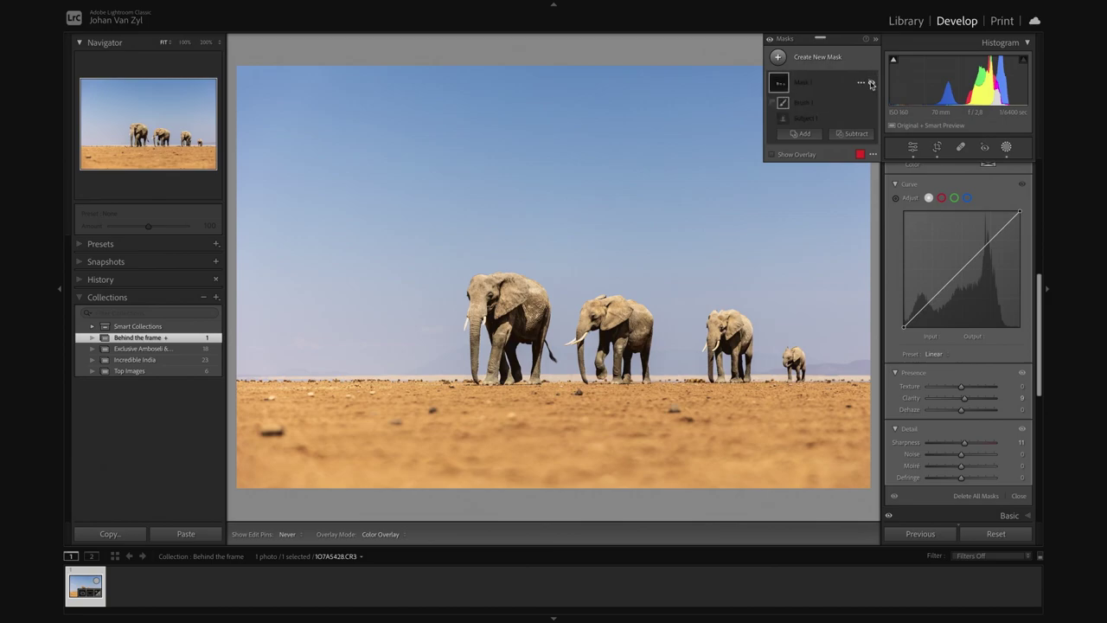
{"action": "left_click", "coordinate": [870, 84]}
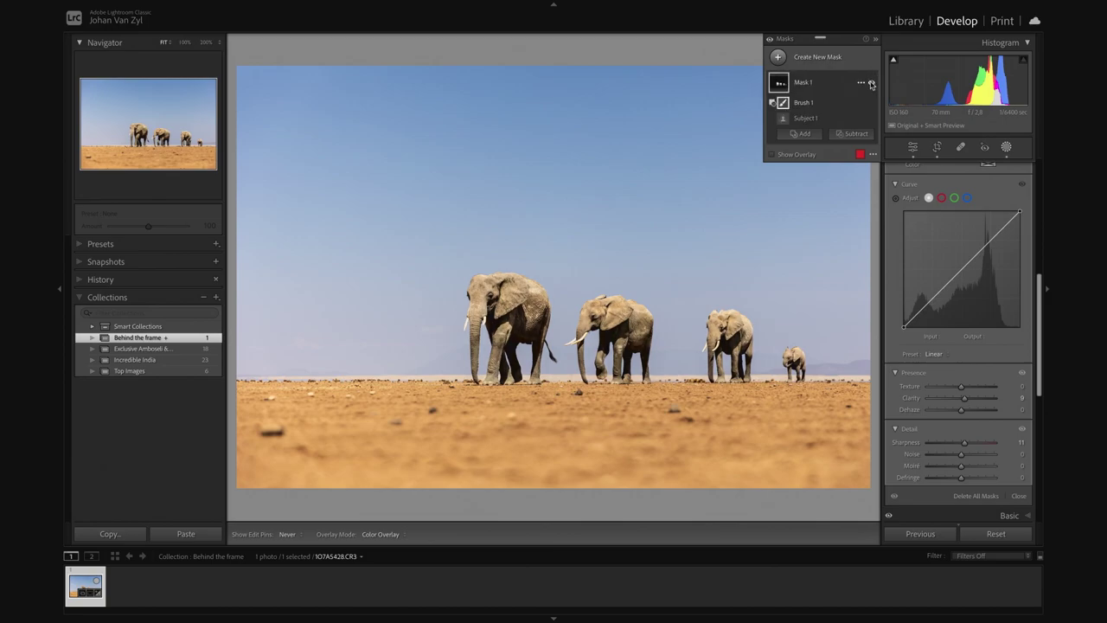
{"action": "left_click", "coordinate": [856, 156]}
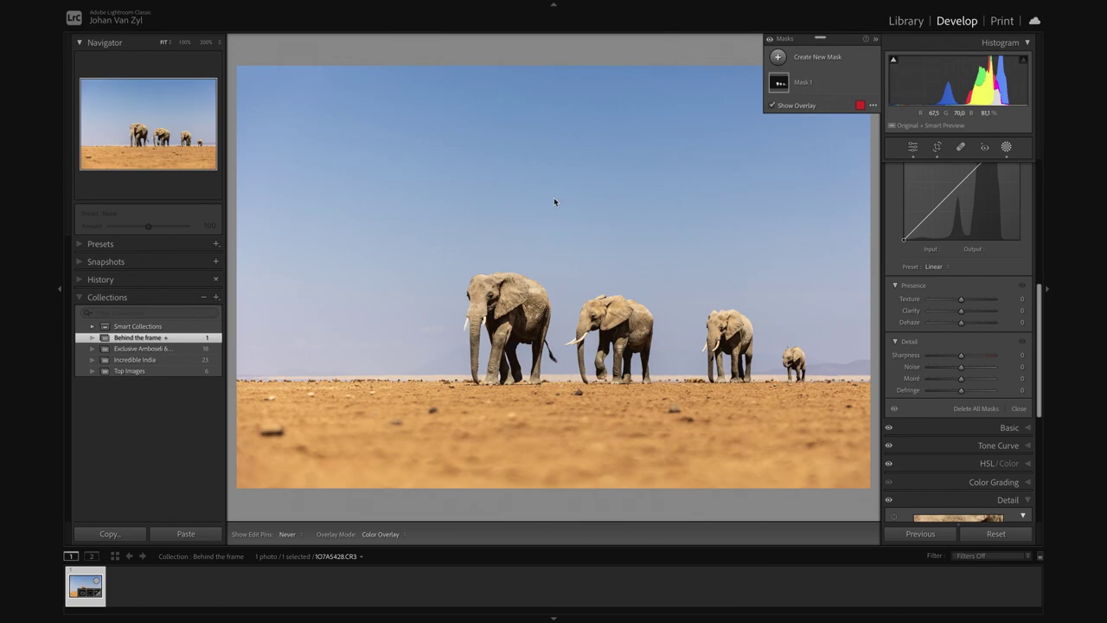
Exit Masking and show the edit side by side with the original
{"action": "key", "text": "shift+w"}
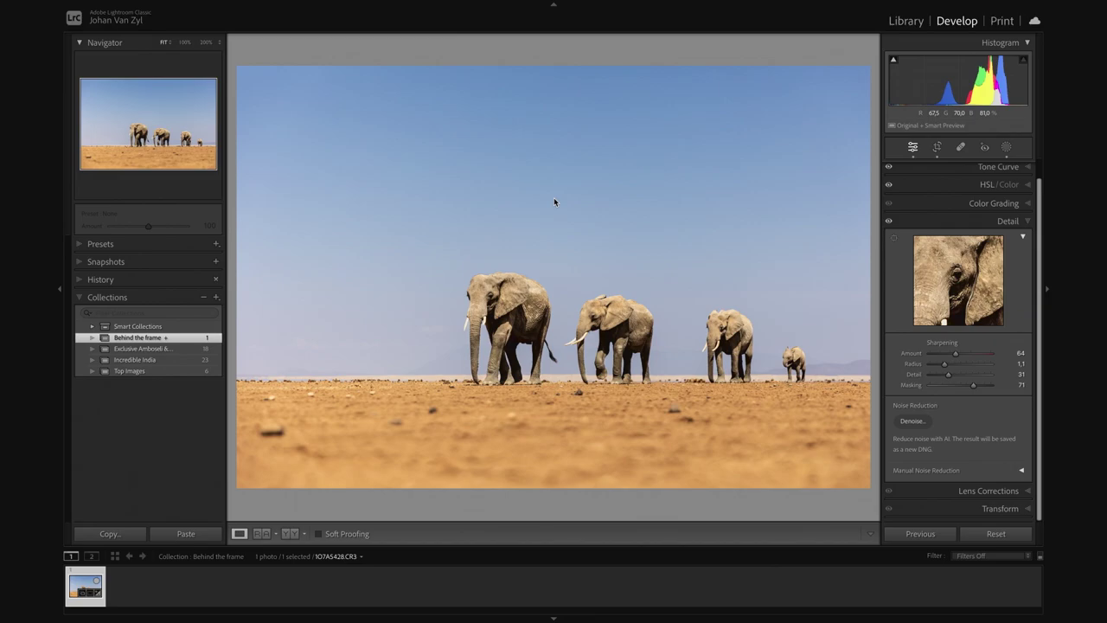
{"action": "key", "text": "y"}
{"action": "key", "text": "y"}
{"action": "left_click", "coordinate": [290, 533]}
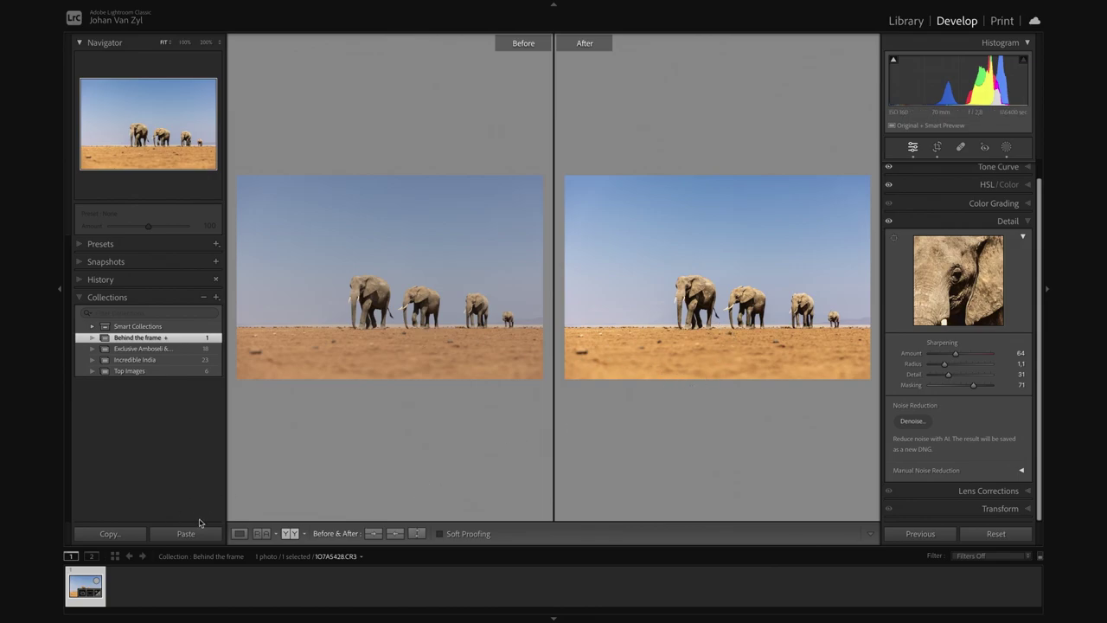
Return to Loupe view and lower Basic Saturation to -7, checking against the original
{"action": "left_click", "coordinate": [239, 534]}
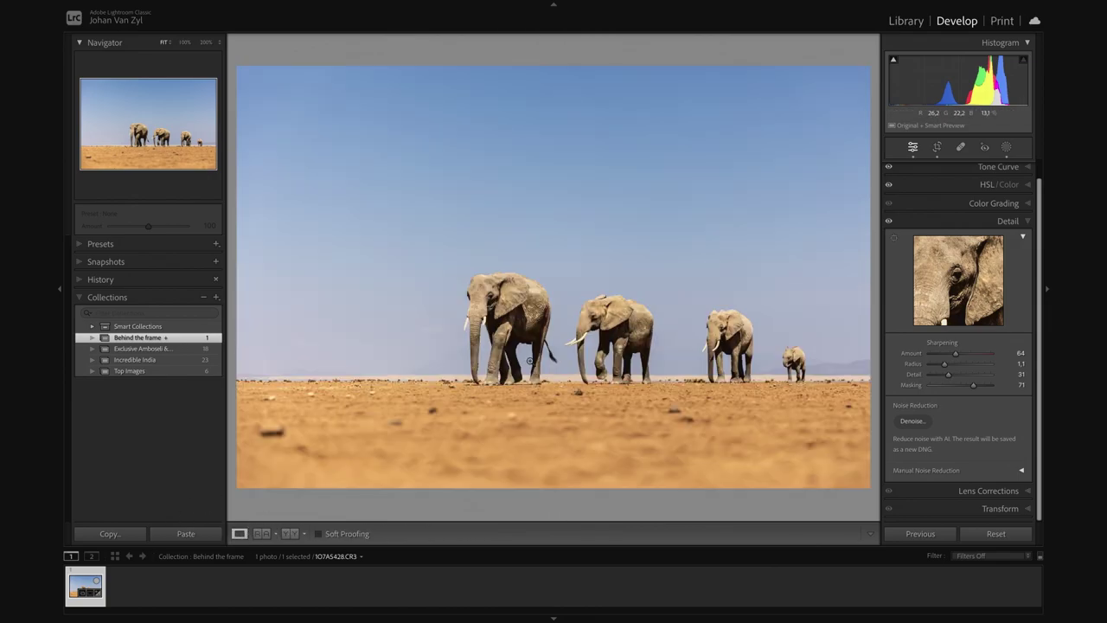
{"action": "scroll", "coordinate": [995, 242], "scroll_direction": "up", "scroll_amount": 3}
{"action": "left_click", "coordinate": [1012, 168]}
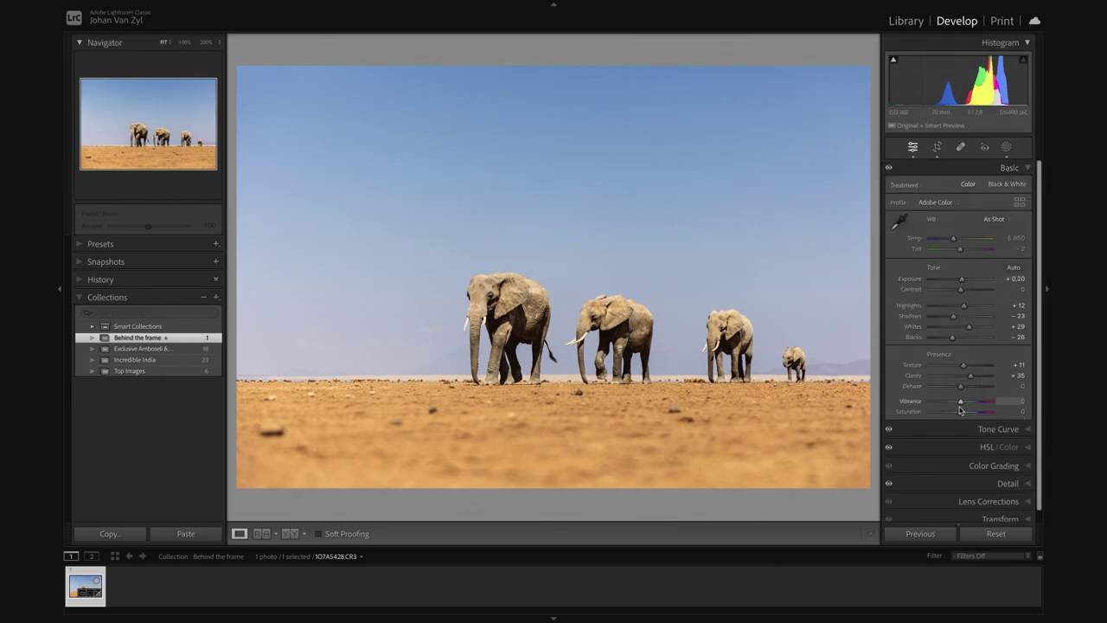
{"action": "left_click_drag", "start_coordinate": [958, 412], "coordinate": [956, 412]}
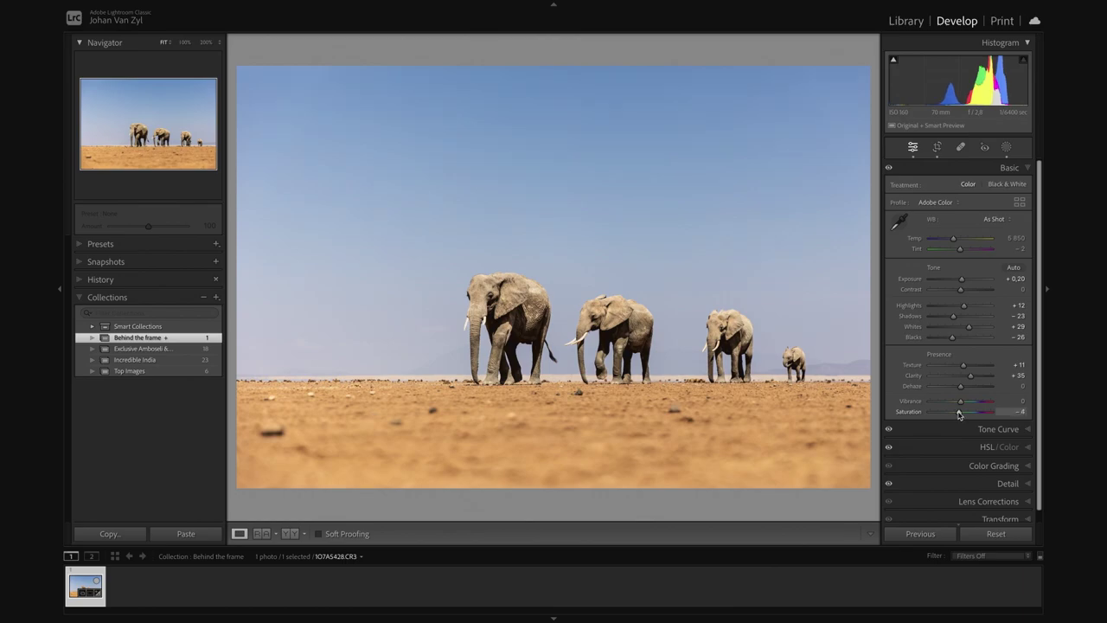
{"action": "left_click_drag", "start_coordinate": [957, 413], "coordinate": [957, 414]}
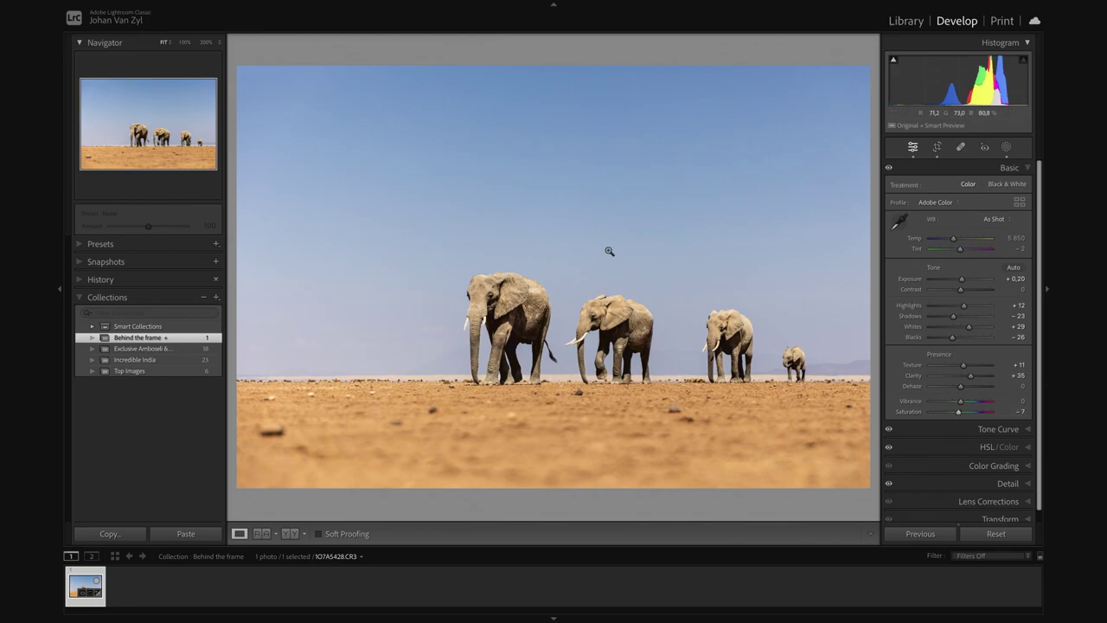
{"action": "key", "text": "backslash"}
{"action": "key", "text": "backslash"}
Create a new Radial Gradient mask by drawing an ellipse over the elephants
{"action": "left_click", "coordinate": [1004, 148]}
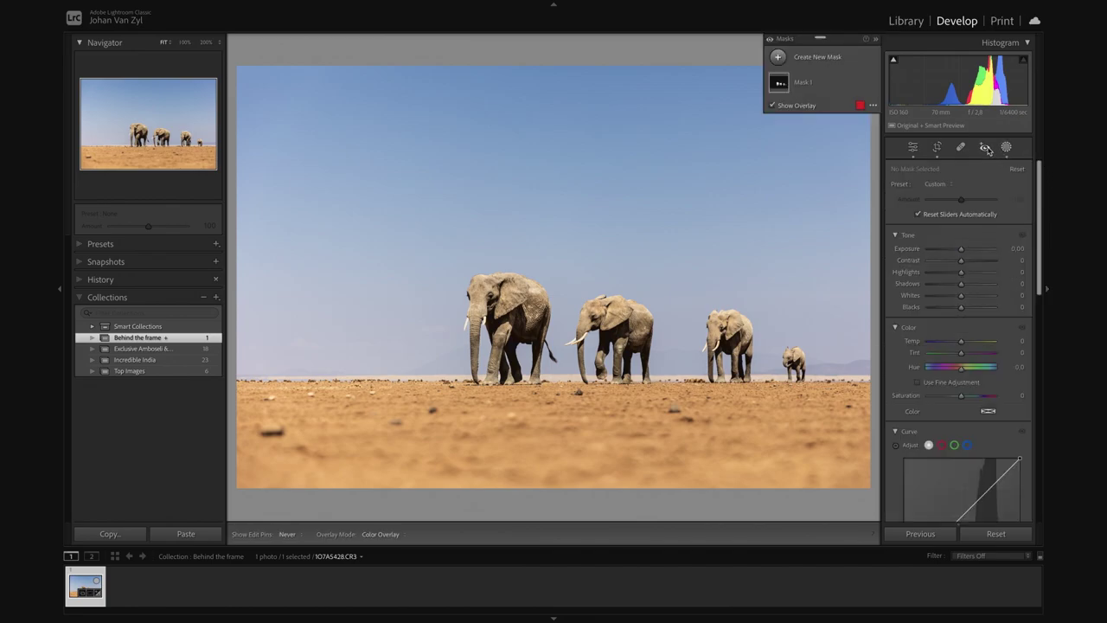
{"action": "left_click", "coordinate": [777, 57]}
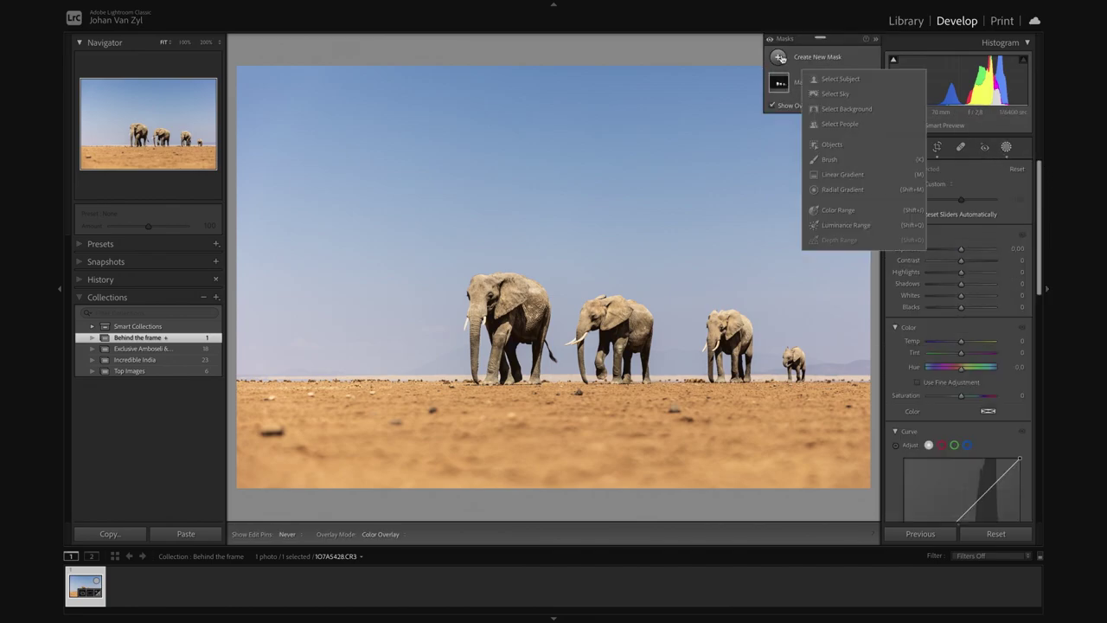
{"action": "left_click", "coordinate": [856, 190]}
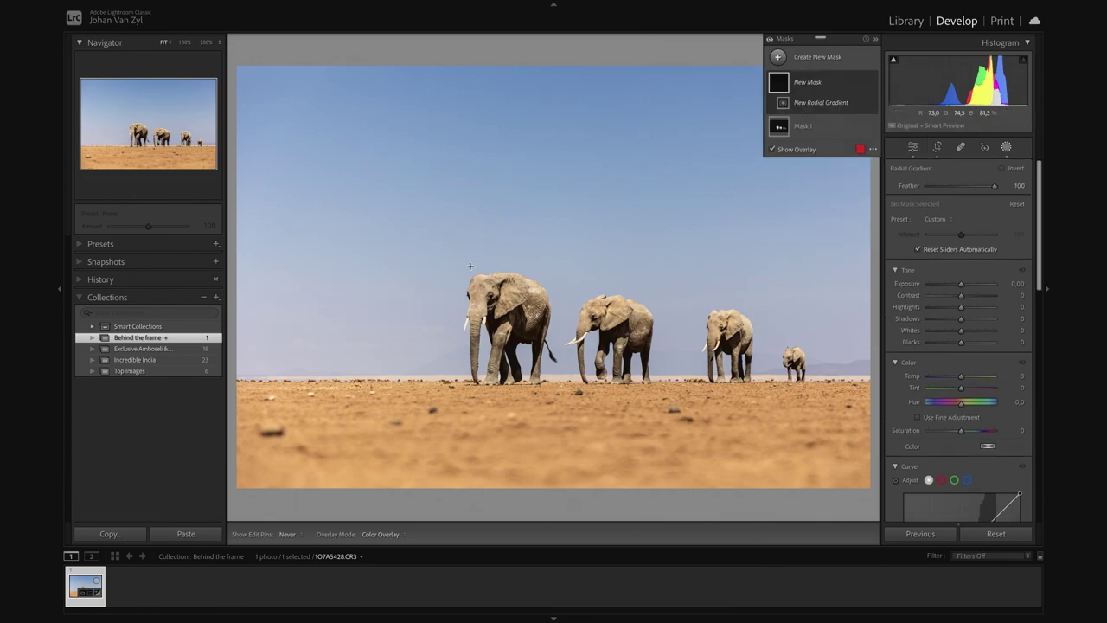
{"action": "left_click_drag", "start_coordinate": [371, 257], "coordinate": [830, 435]}
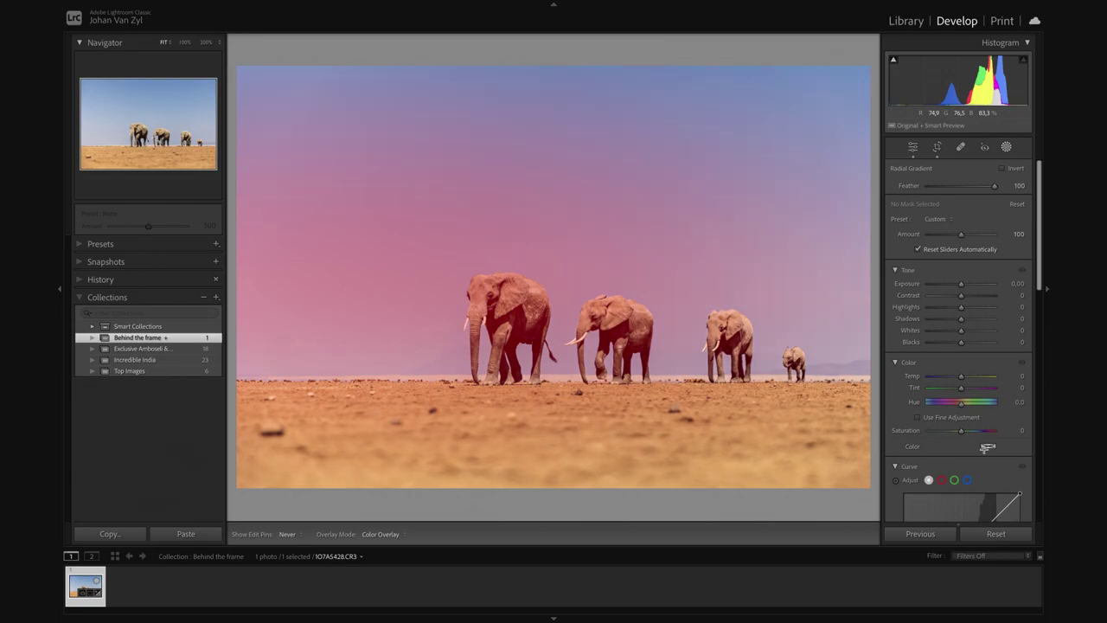
Reposition the gradient ellipse around the elephants, nudging its centre slightly up and right
{"action": "key", "text": "h"}
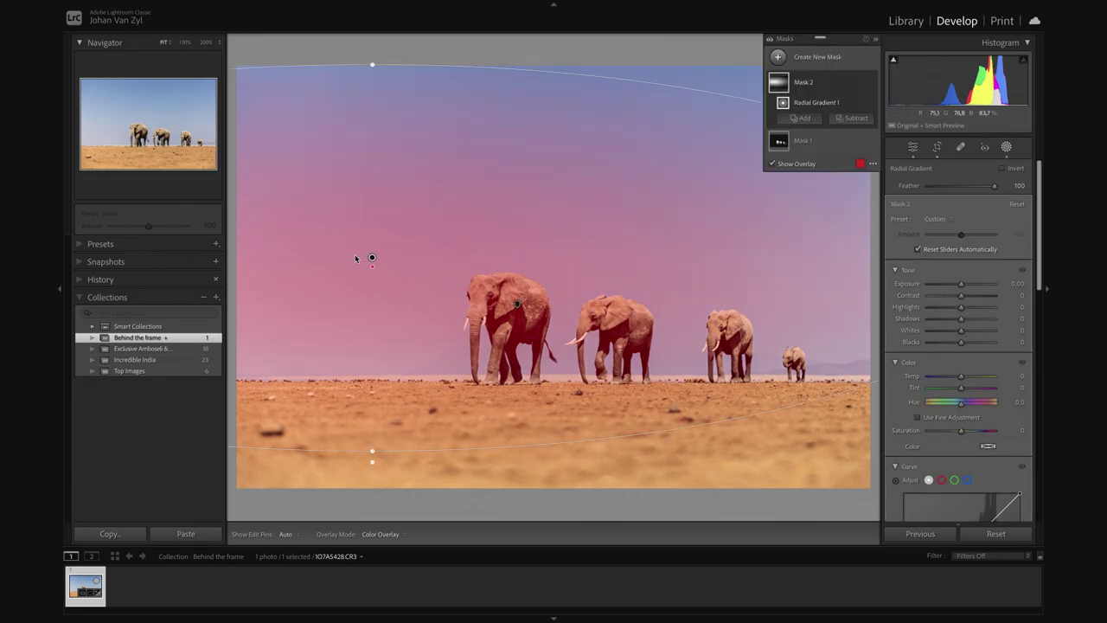
{"action": "left_click_drag", "start_coordinate": [372, 255], "coordinate": [544, 317]}
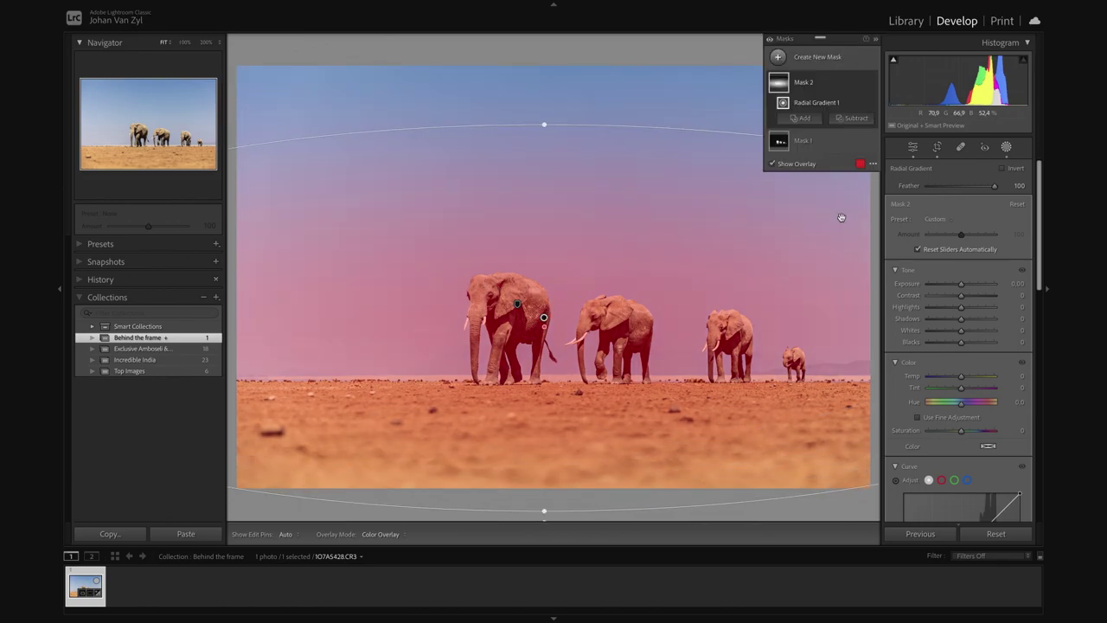
{"action": "scroll", "coordinate": [945, 208], "scroll_direction": "down", "scroll_amount": 1}
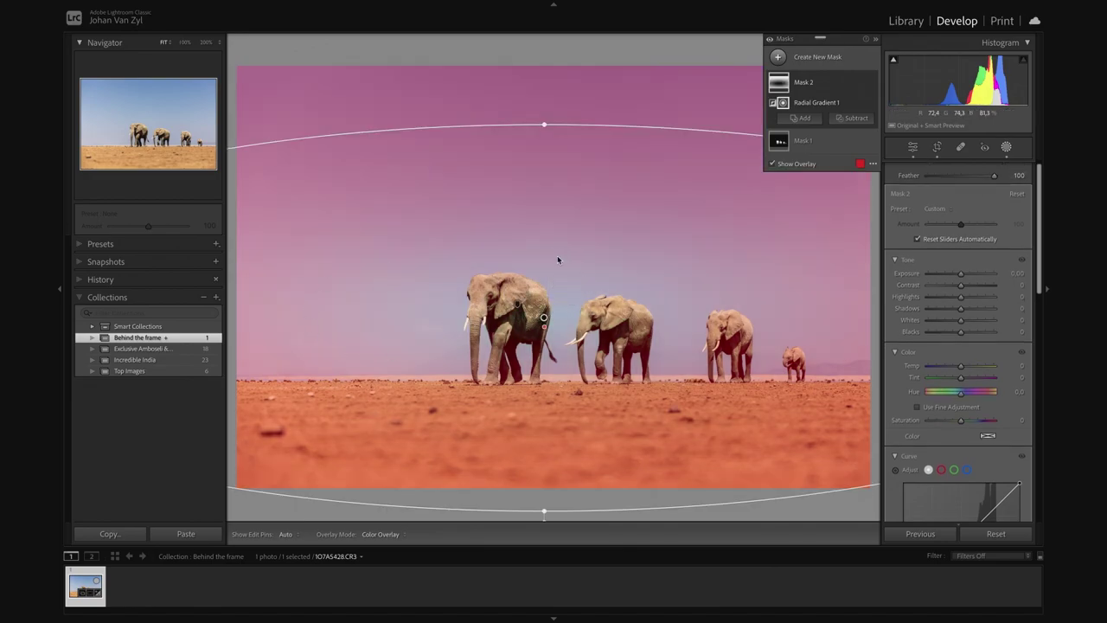
{"action": "left_click_drag", "start_coordinate": [544, 318], "coordinate": [557, 313]}
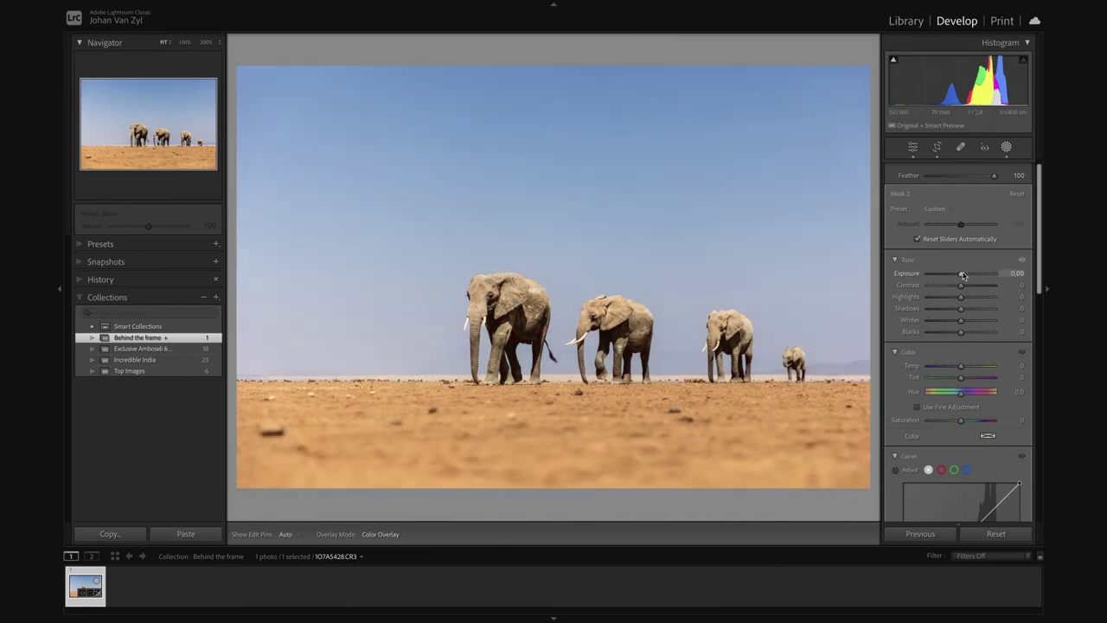
Darken the radial mask's Exposure to preview, then settle it at -0.24 for a subtle vignette
{"action": "left_click_drag", "start_coordinate": [961, 276], "coordinate": [896, 275]}
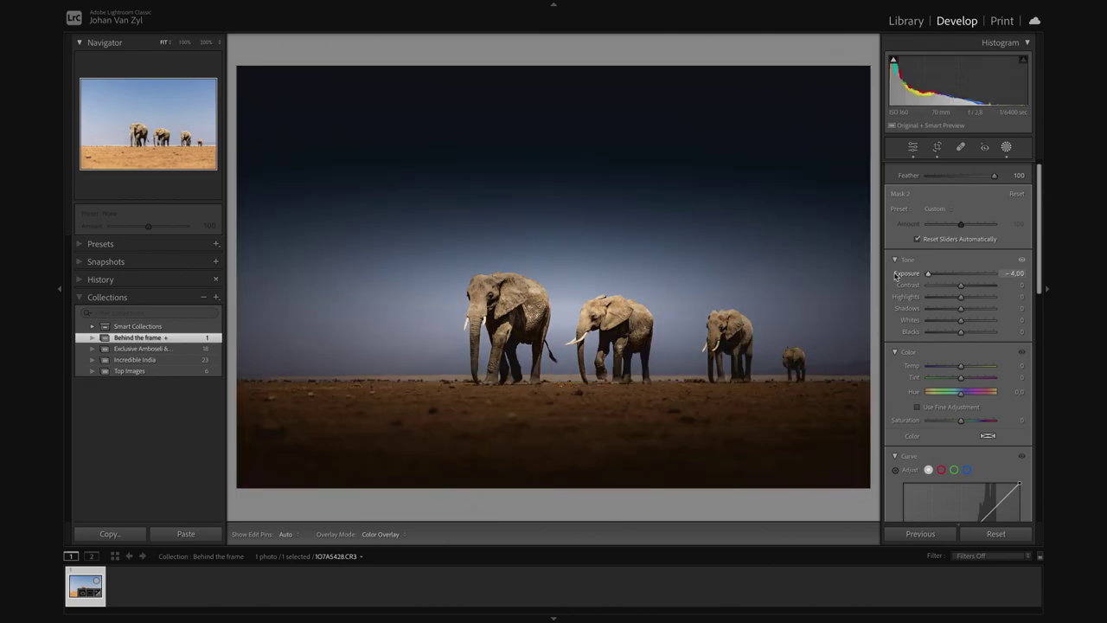
{"action": "left_click_drag", "start_coordinate": [928, 276], "coordinate": [960, 277]}
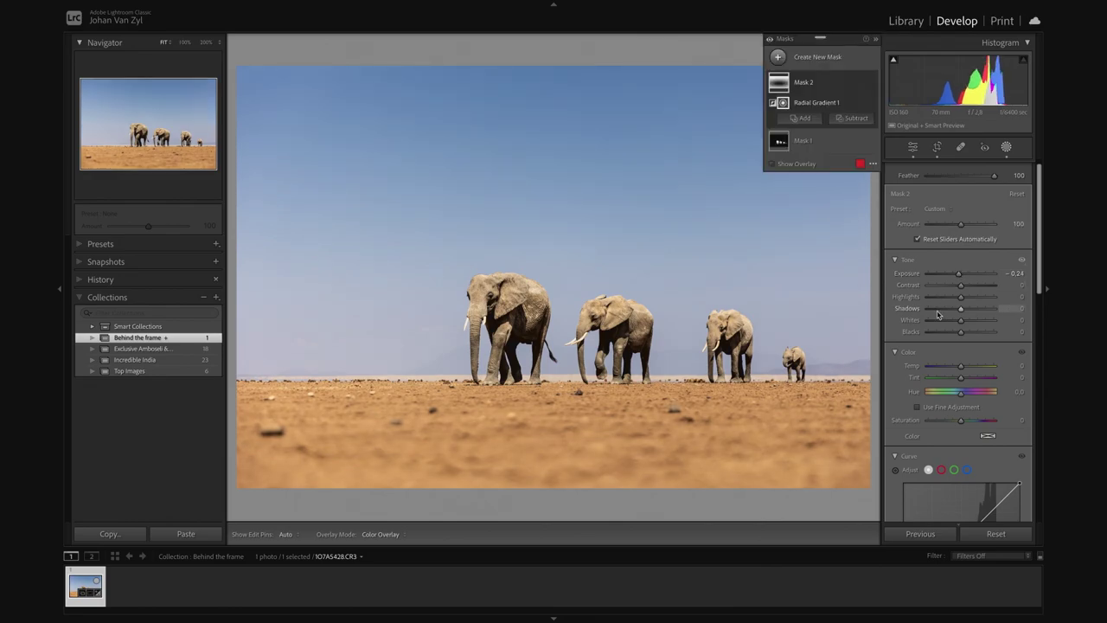
Toggle Before/After repeatedly to compare the edit with the original, exiting masking mode along the way
{"action": "key", "text": "backslash"}
{"action": "key", "text": "backslash"}
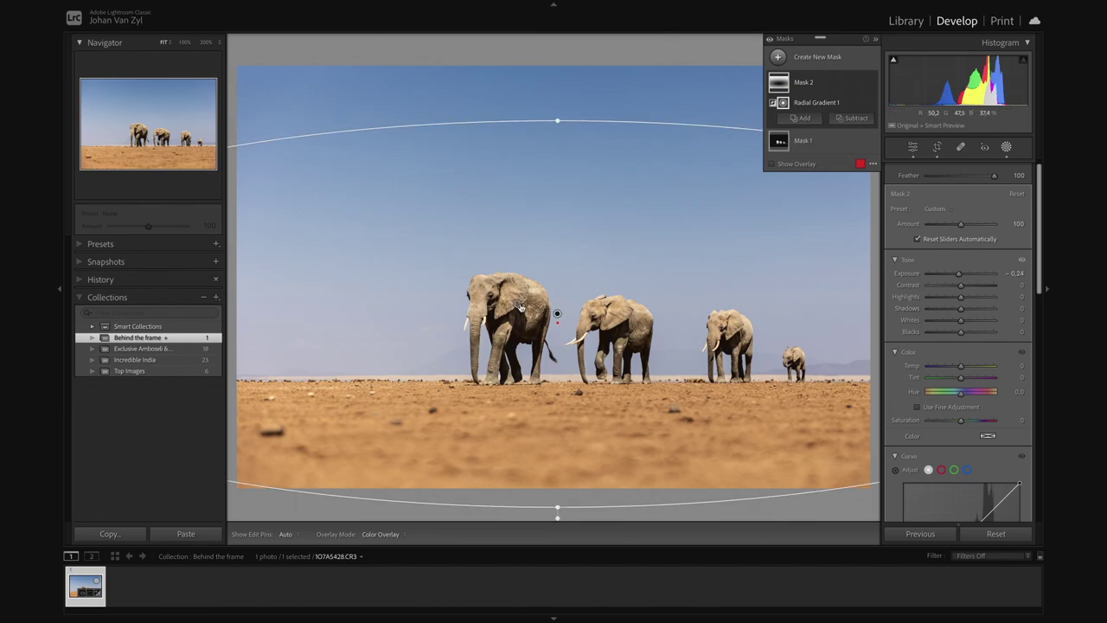
{"action": "key", "text": "backslash"}
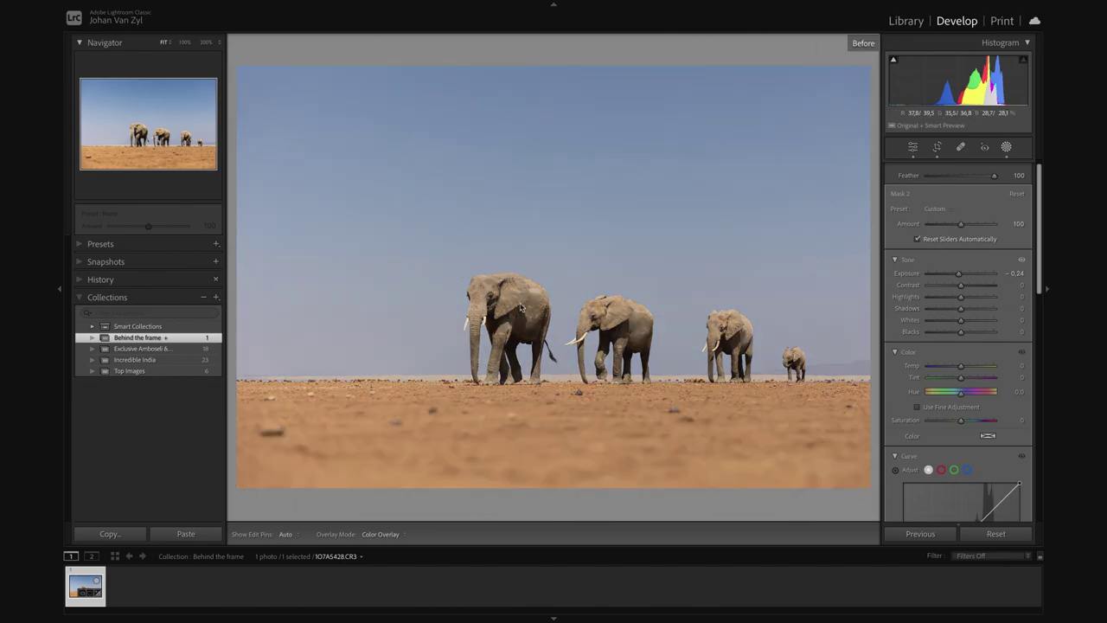
{"action": "key", "text": "backslash"}
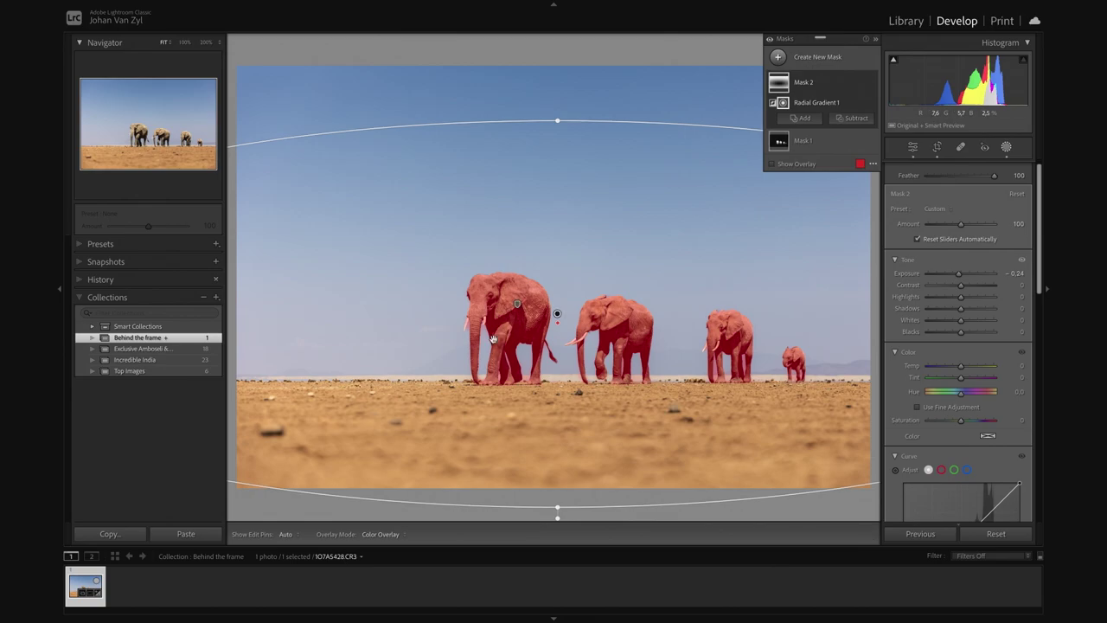
{"action": "key", "text": "shift+w"}
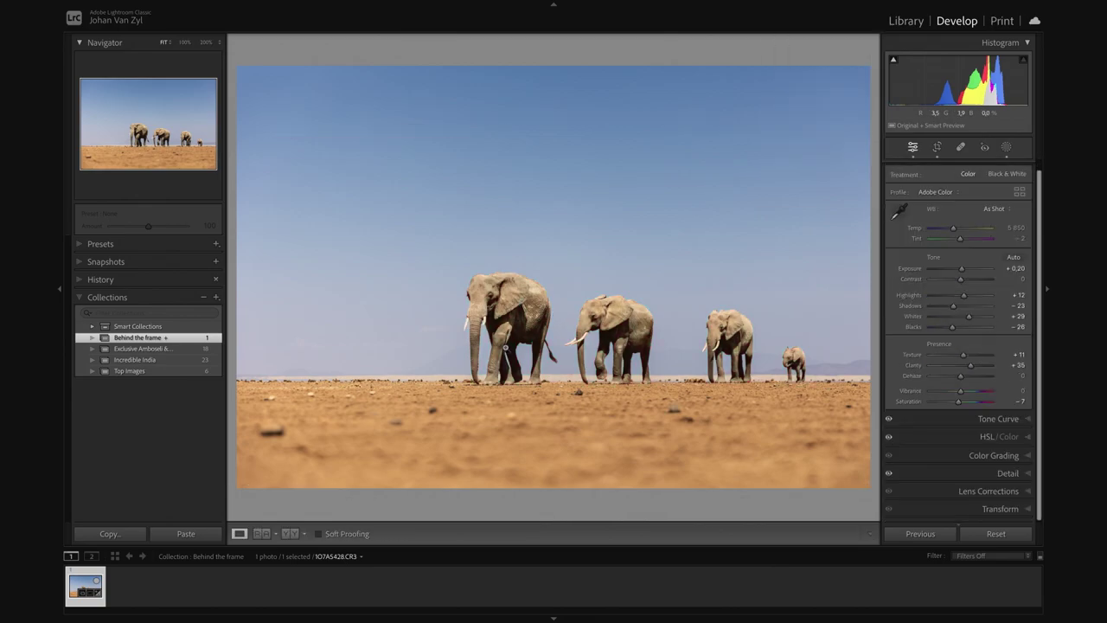
{"action": "key", "text": "backslash"}
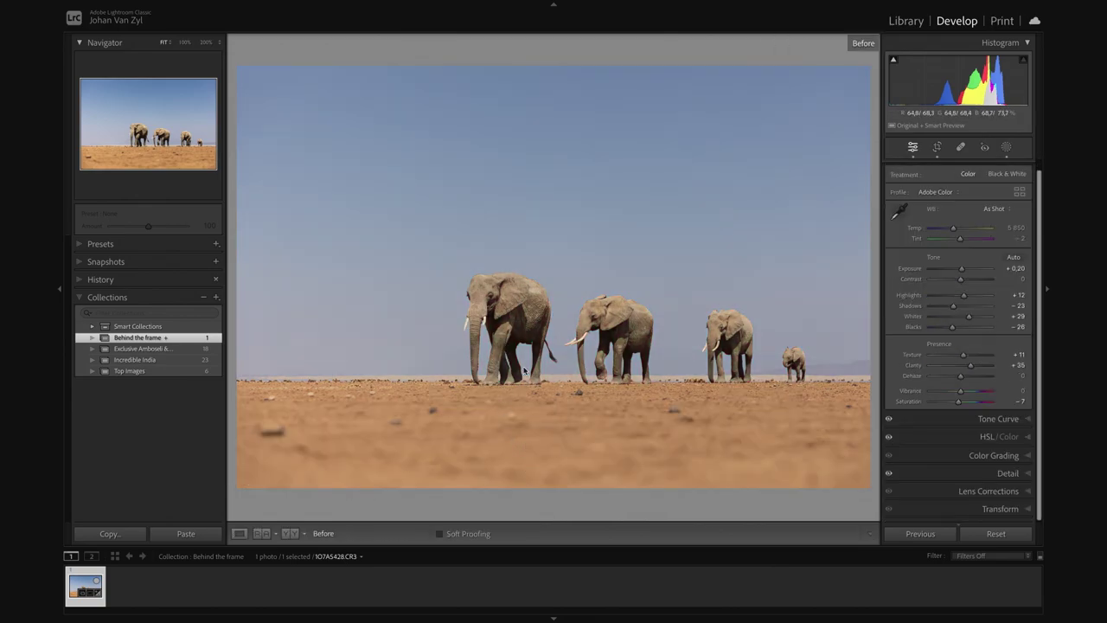
{"action": "key", "text": "backslash"}
{"action": "key", "text": "backslash"}
{"action": "key", "text": "backslash"}
{"action": "key", "text": "backslash"}
{"action": "key", "text": "backslash"}
{"action": "key", "text": "backslash"}
{"action": "key", "text": "backslash"}
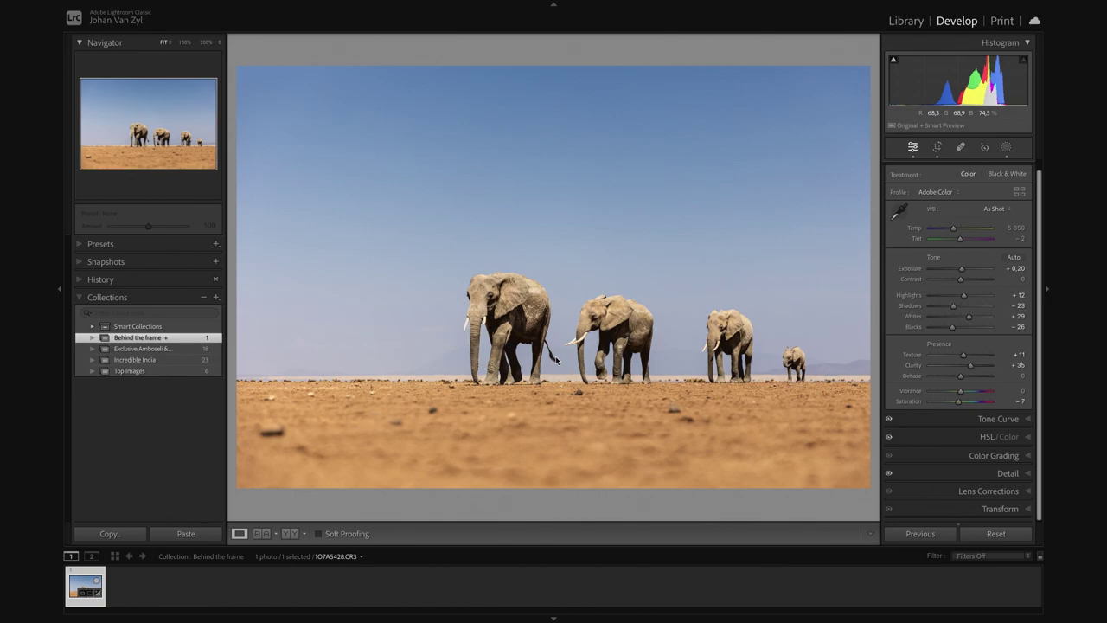
{"action": "key", "text": "backslash"}
{"action": "key", "text": "backslash"}
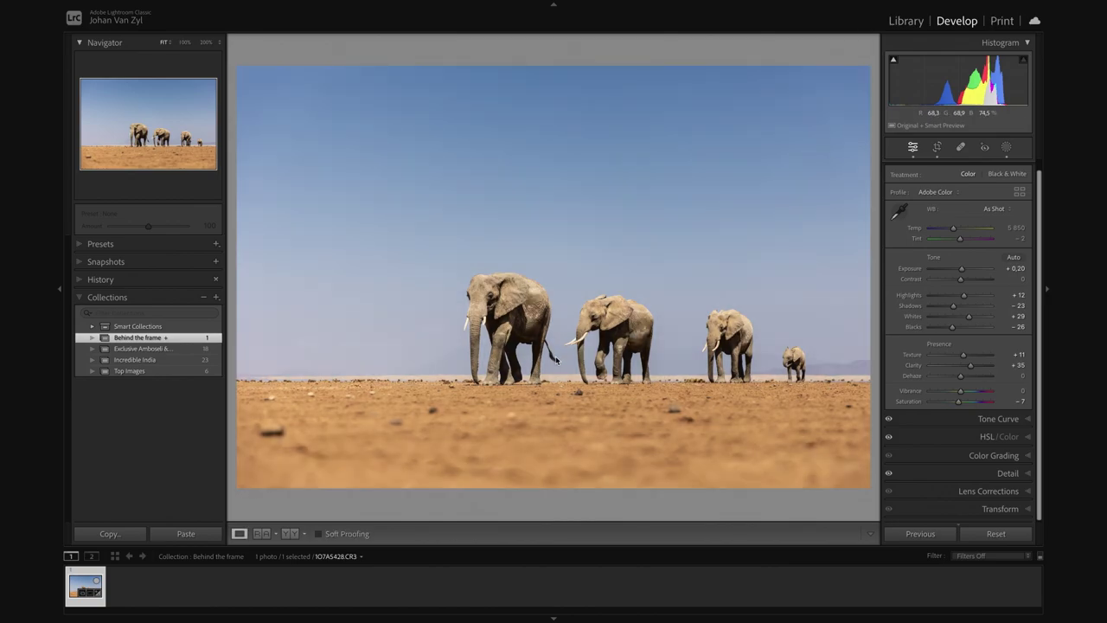